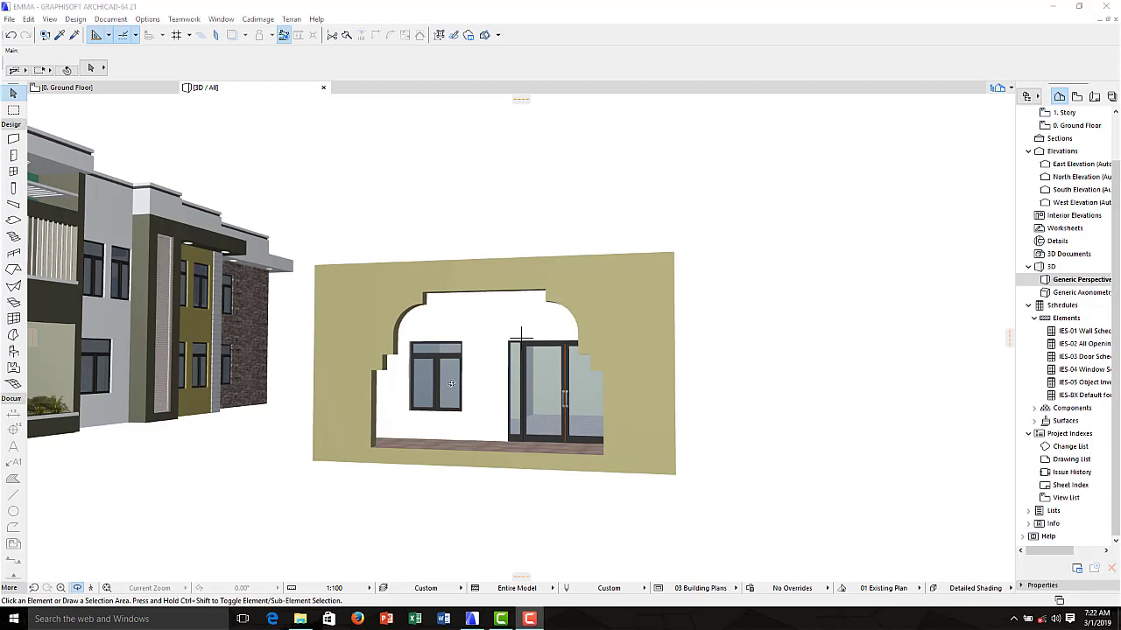
Step: Orbit the 3D view closer to the stepped, arched wall opening
shift+middle_drag(451, 384, 481, 387)
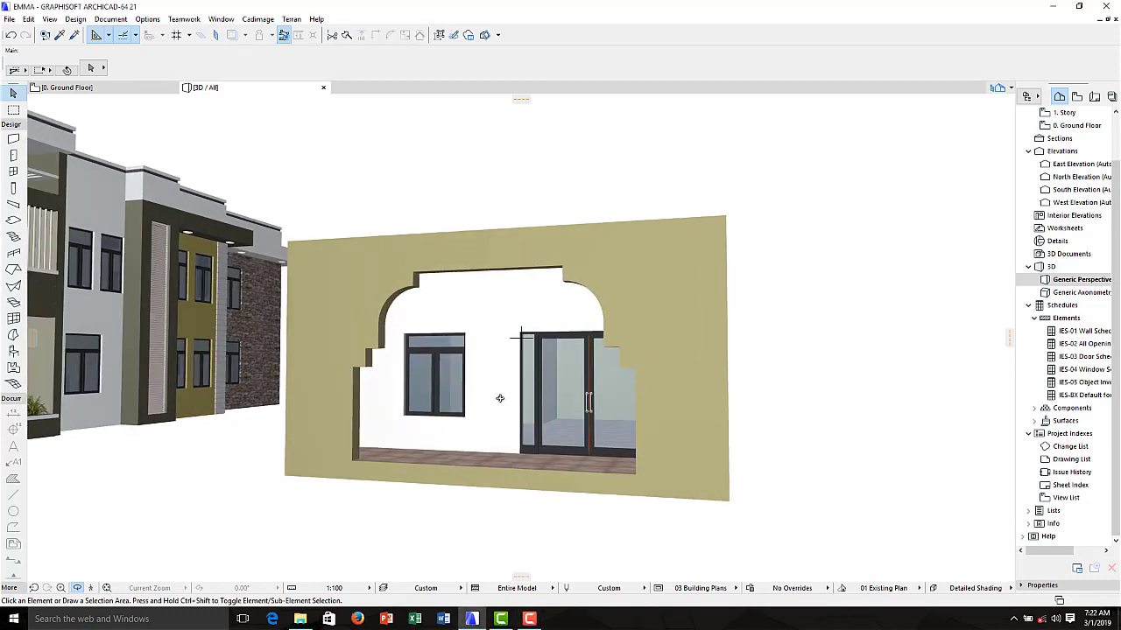
Step: Switch to the 0. Ground Floor plan and zoom in on the small molding profile outline
click(70, 87)
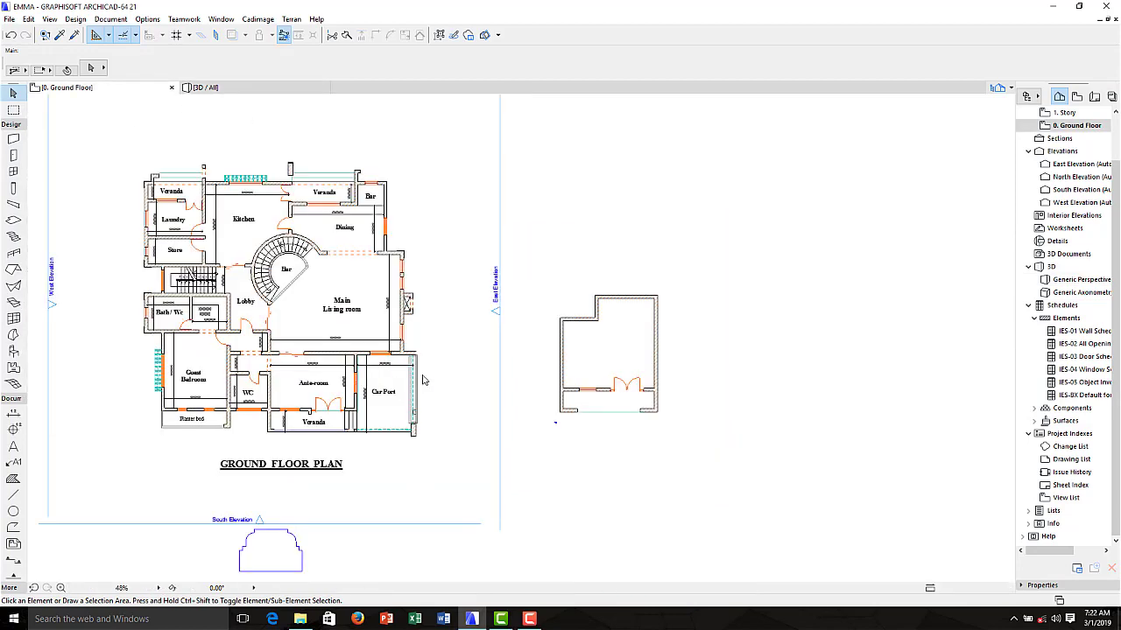
scroll(605, 435, up, 3)
scroll(604, 435, up, 2)
scroll(616, 322, up, 2)
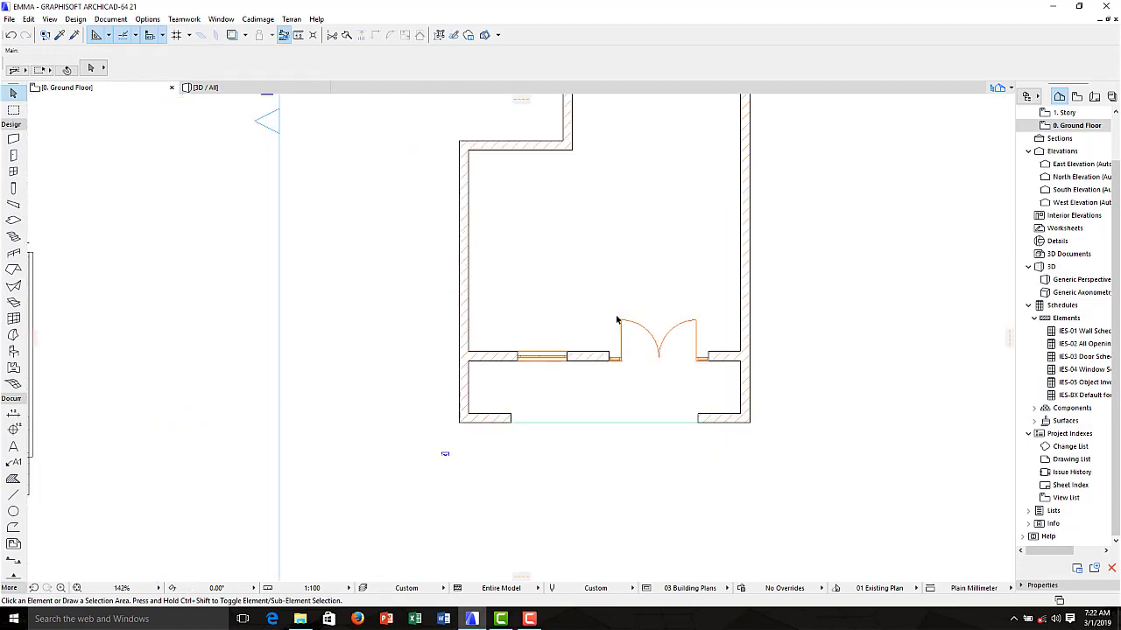
scroll(495, 446, down, 2)
scroll(476, 461, up, 2)
scroll(476, 461, up, 5)
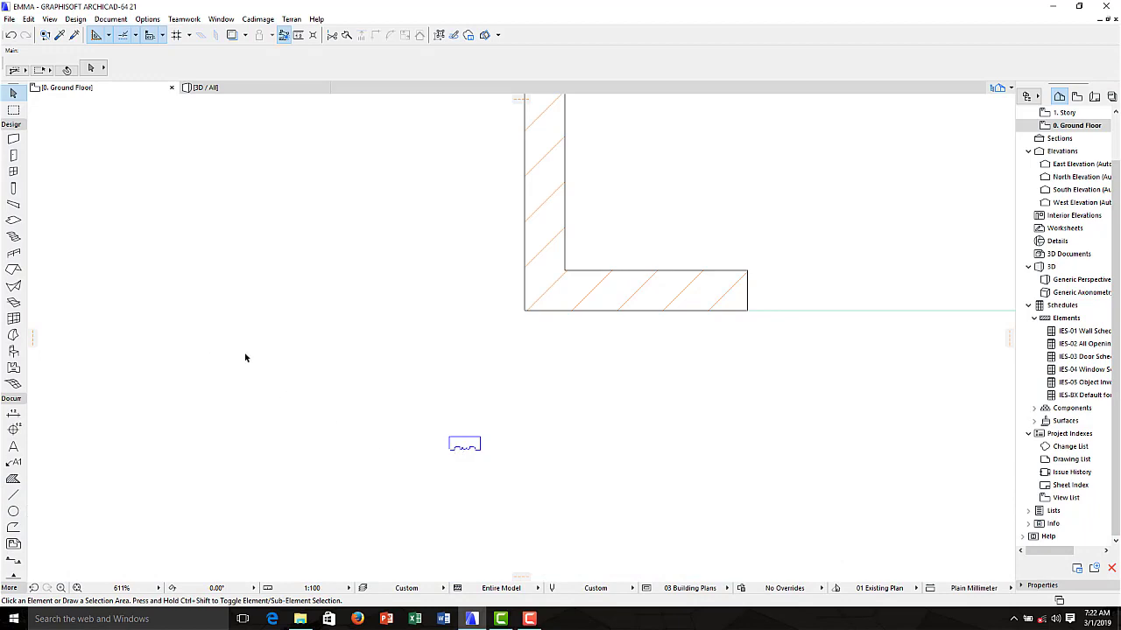
click(12, 338)
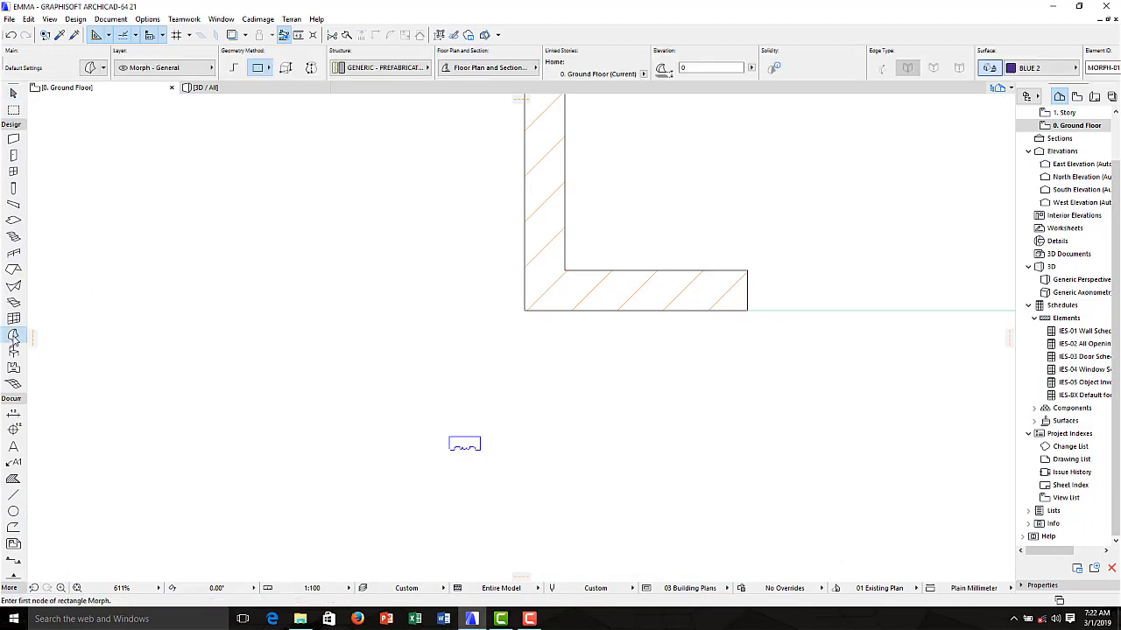
click(89, 68)
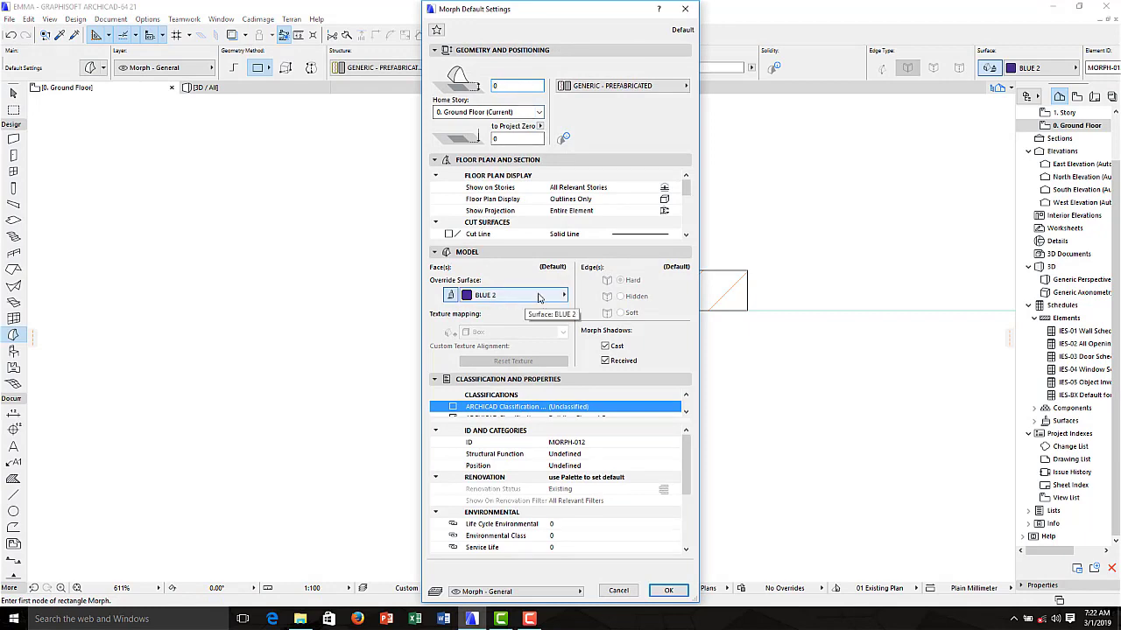
click(538, 299)
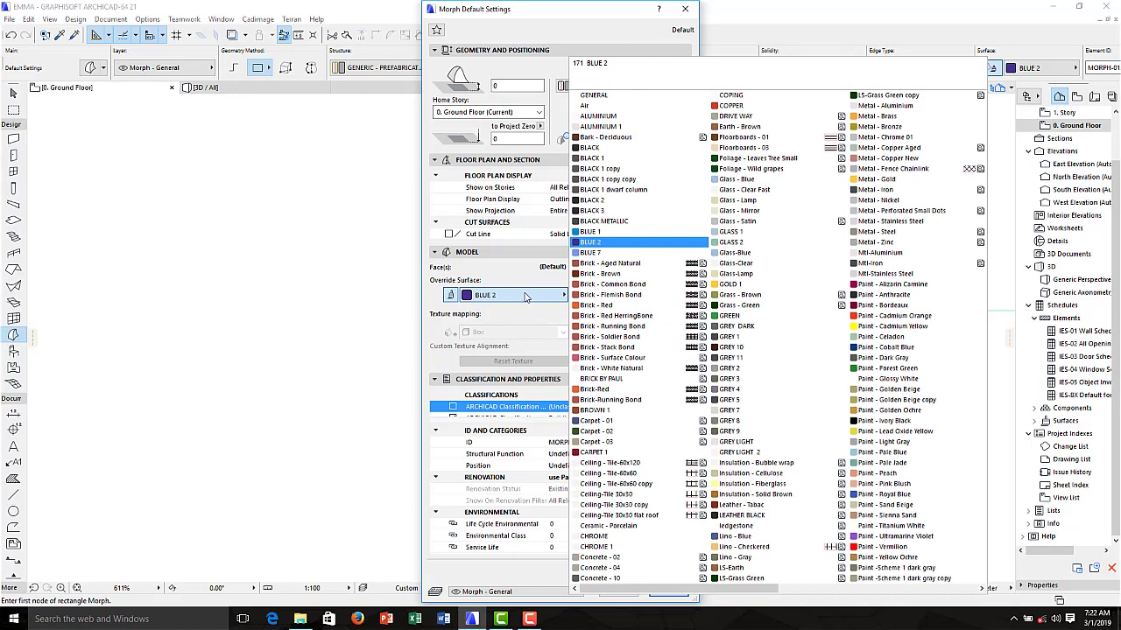
click(526, 298)
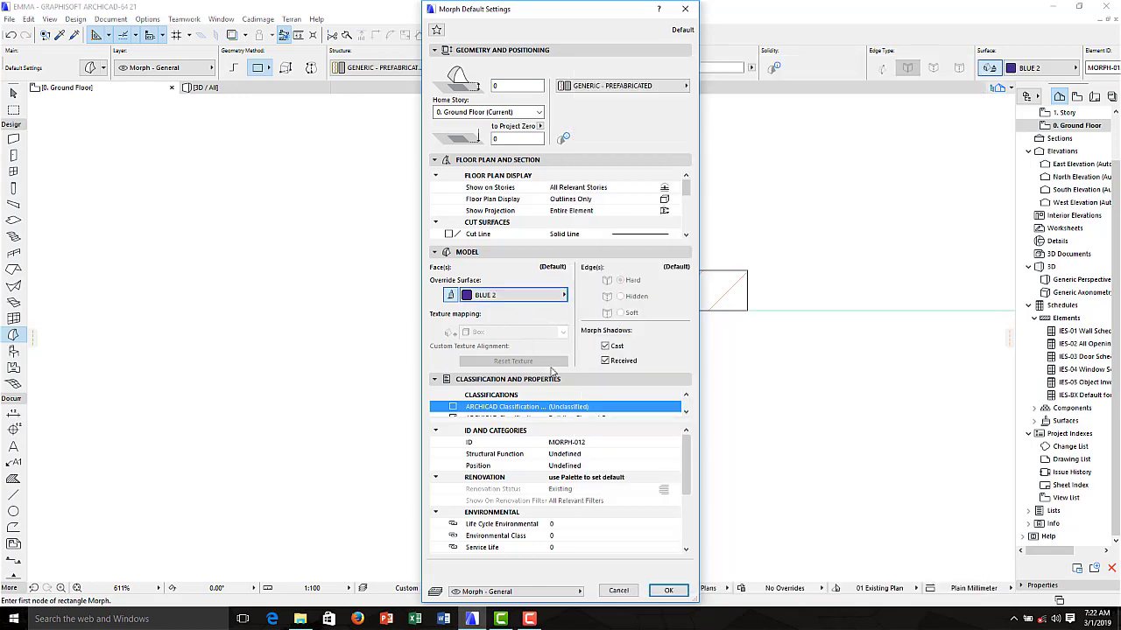
click(668, 593)
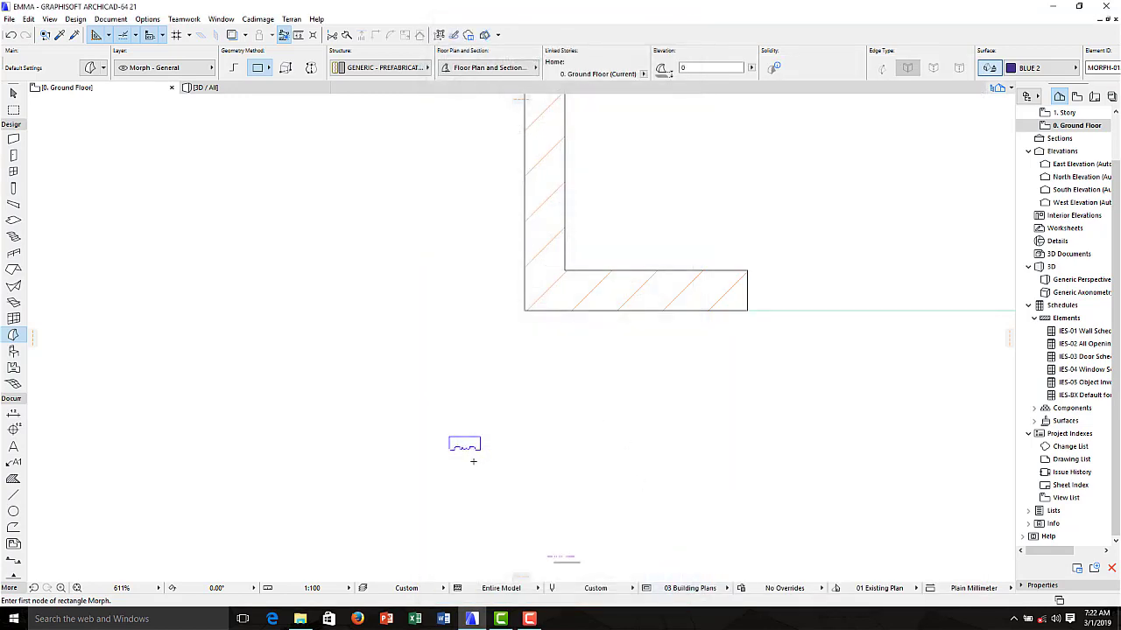
Step: Fill the molding profile outline with a flat Morph using the magic wand, then select it
scroll(471, 455, up, 1)
scroll(468, 448, up, 2)
scroll(462, 436, up, 2)
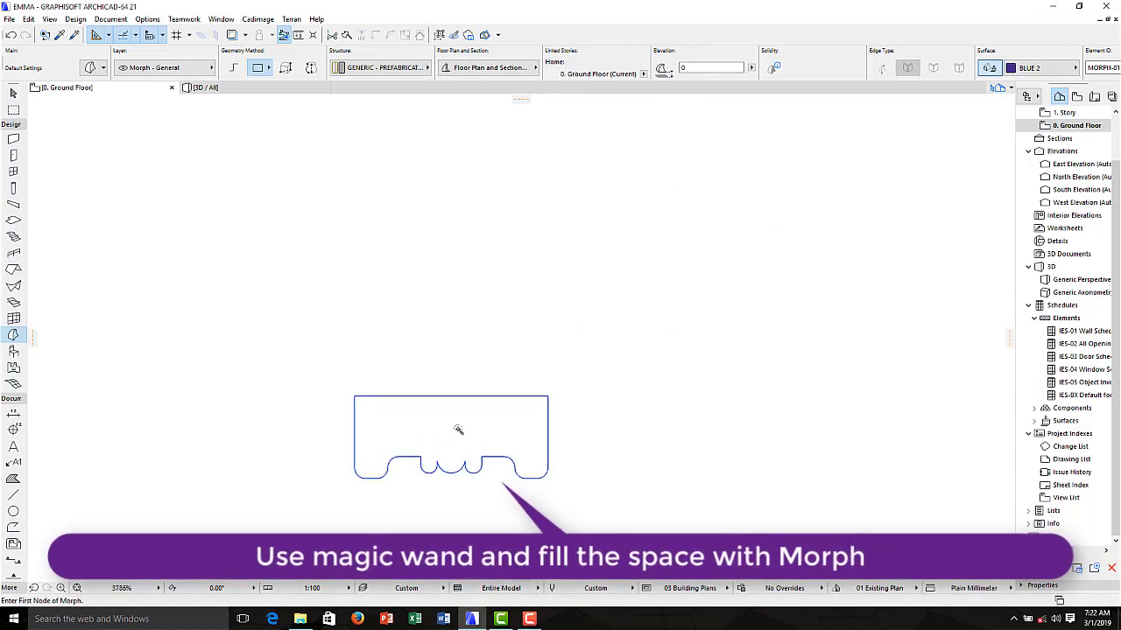
click(456, 431)
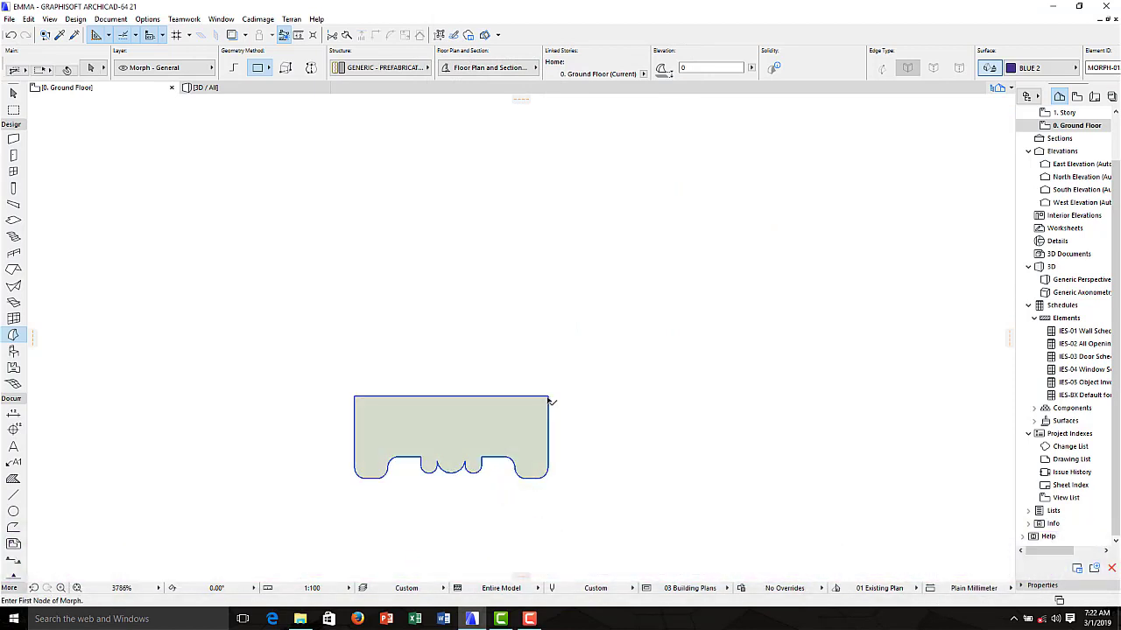
click(550, 401)
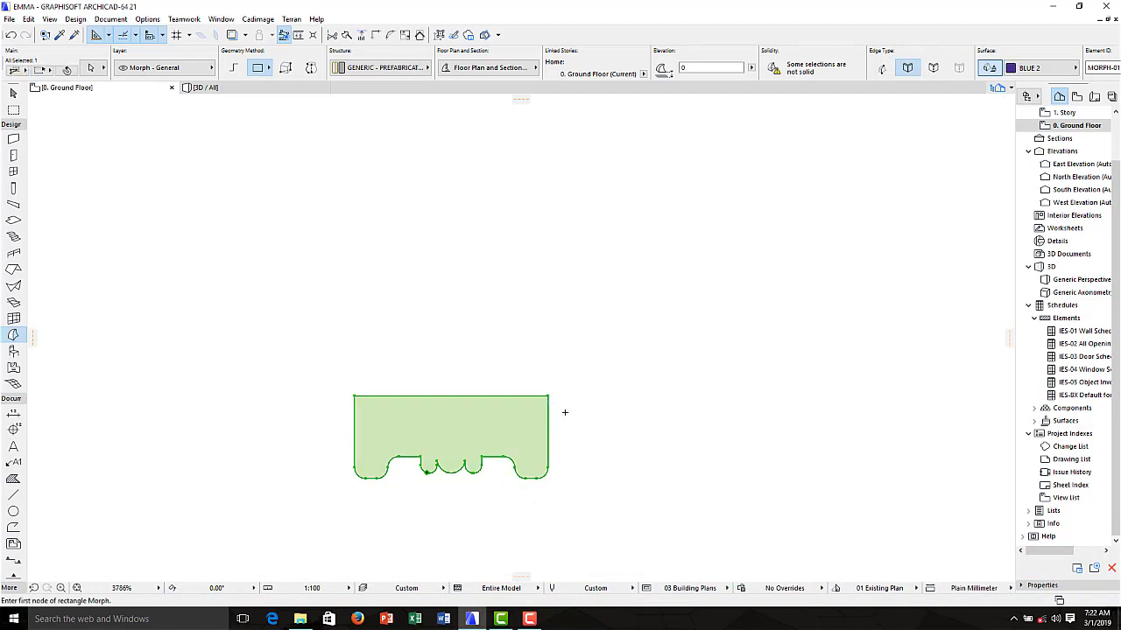
Step: Move the profile Morph by its top-right corner onto the wall's lower corner, then zoom out
key(ctrl+d)
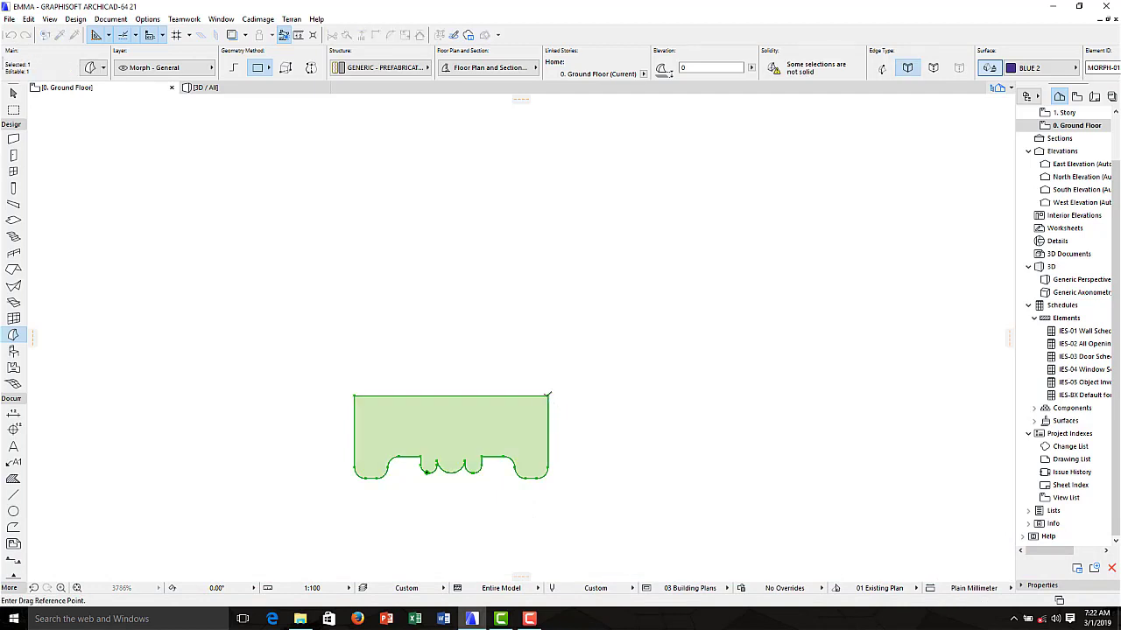
click(549, 394)
scroll(402, 410, down, 5)
scroll(414, 414, down, 2)
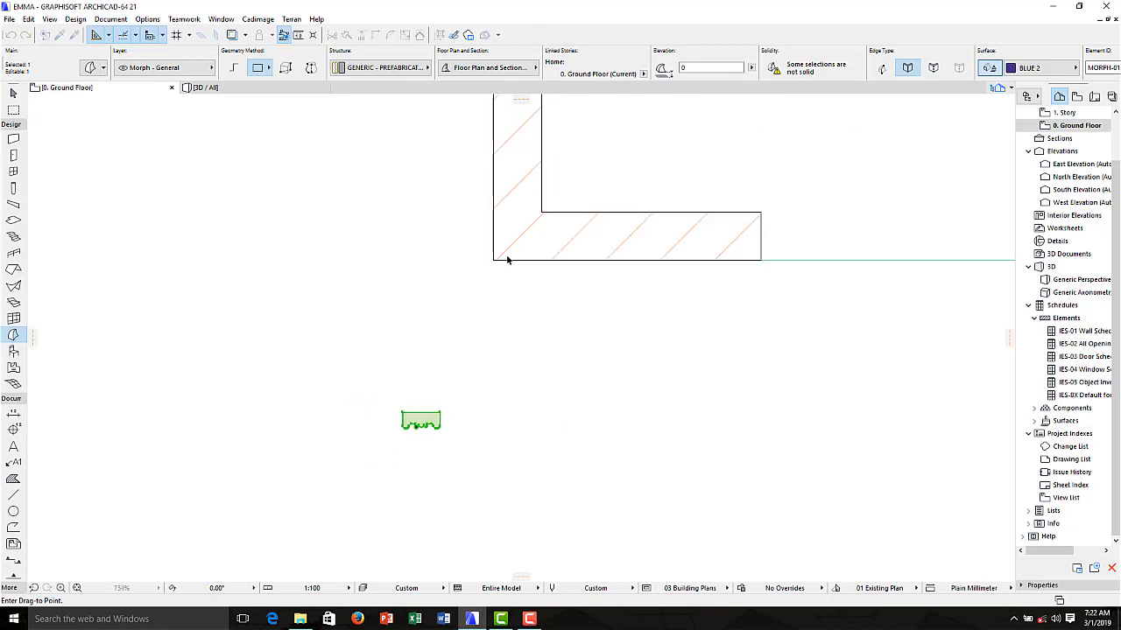
scroll(430, 289, down, 1)
scroll(666, 268, up, 3)
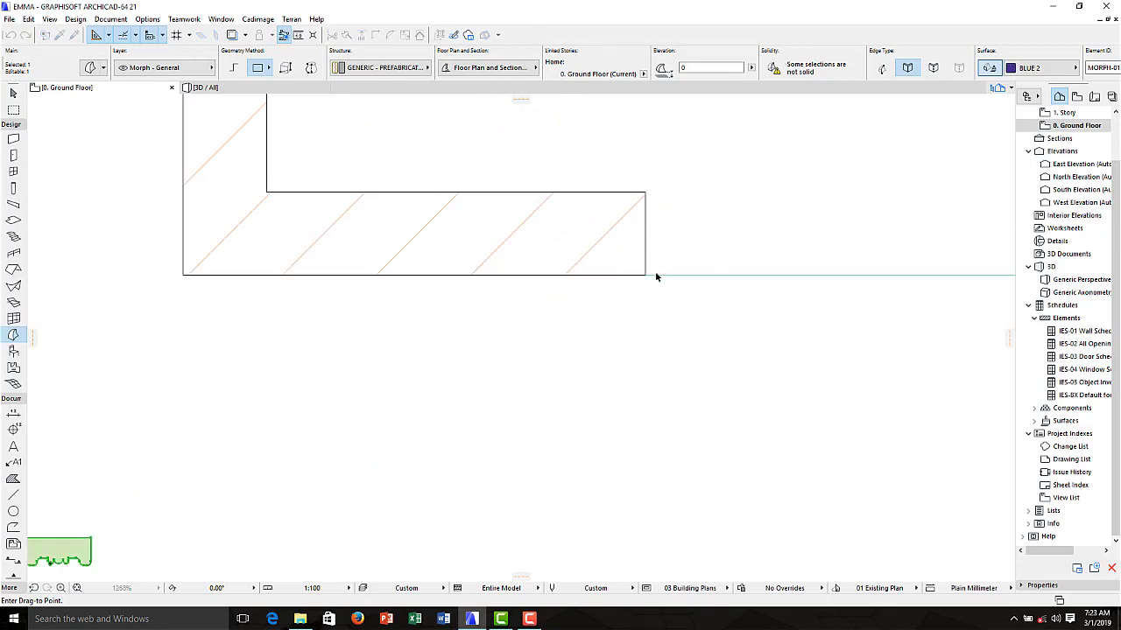
click(645, 276)
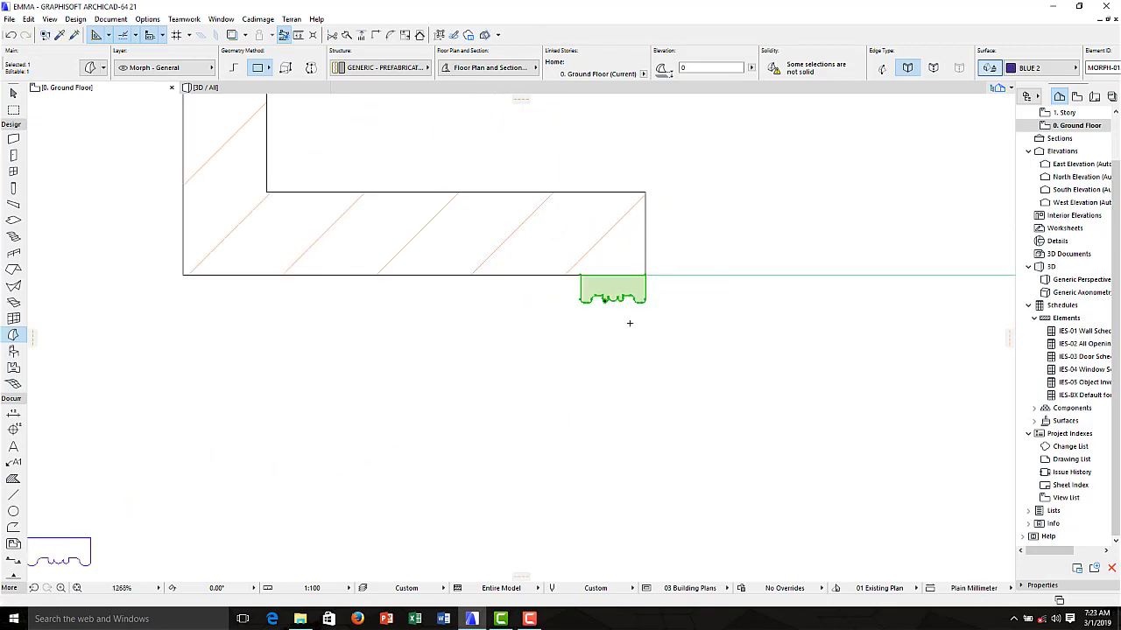
key(Escape)
scroll(441, 345, down, 3)
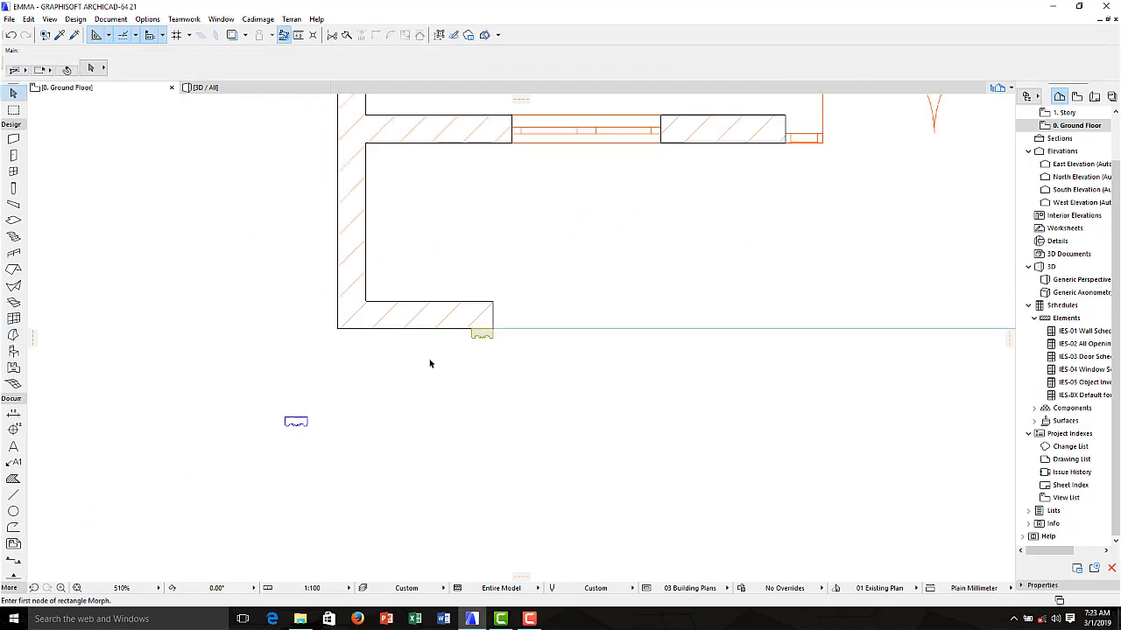
scroll(428, 365, down, 2)
scroll(575, 382, down, 1)
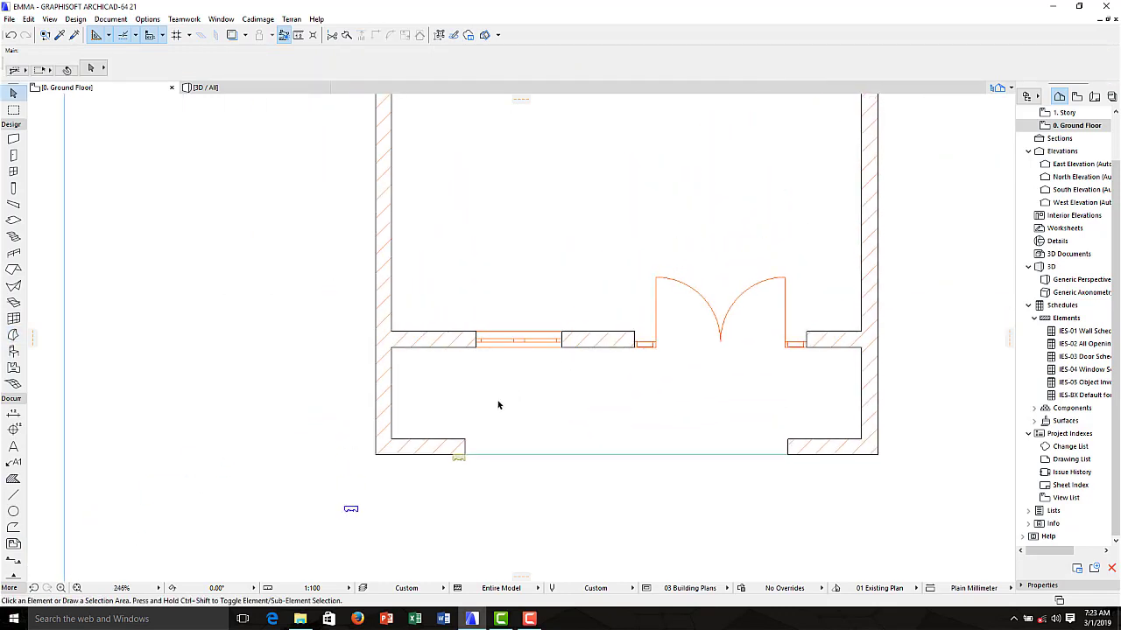
scroll(532, 367, down, 2)
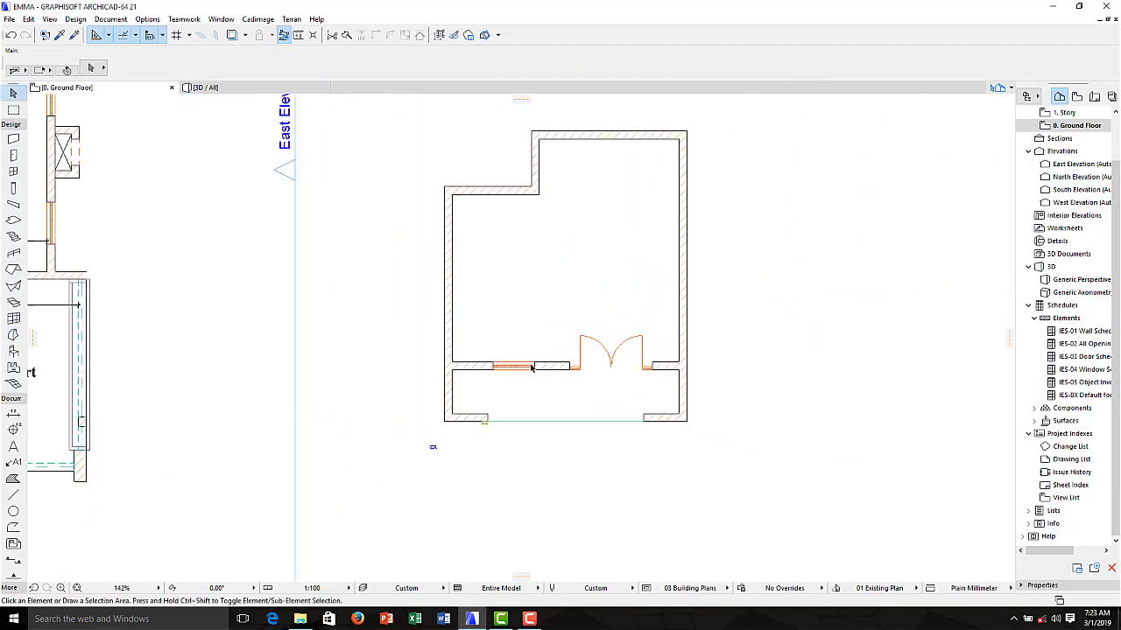
Step: In the 3D window, zoom in on the wall base and select the dark blue BLUE 2 profile Morph
click(208, 88)
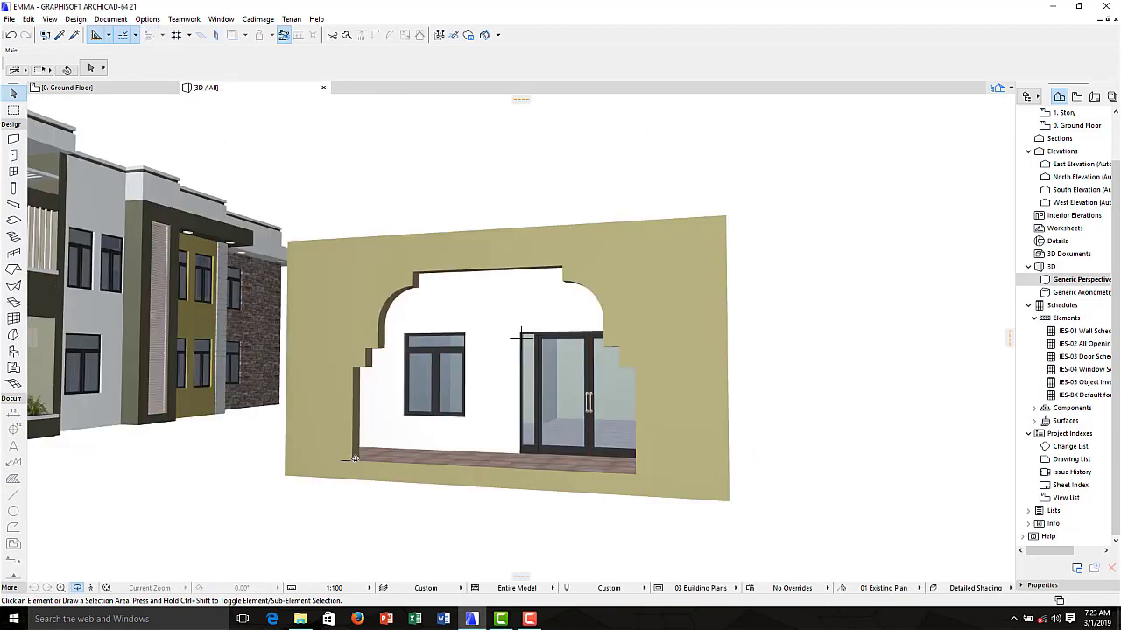
scroll(354, 458, up, 1)
scroll(354, 460, up, 1)
scroll(352, 460, up, 2)
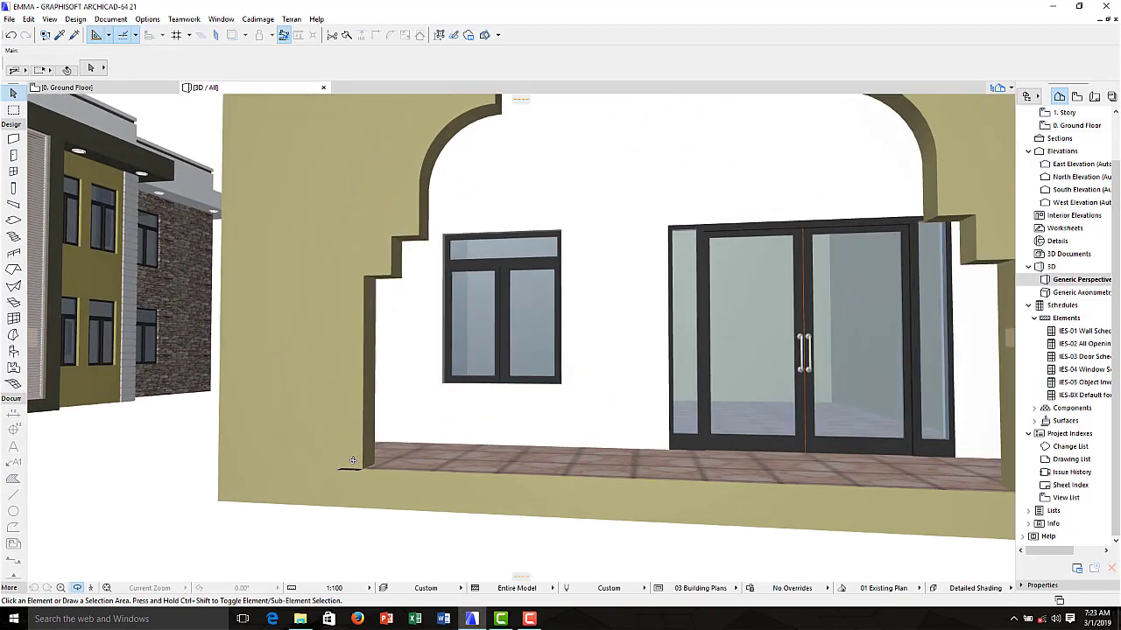
scroll(353, 462, up, 2)
scroll(355, 464, up, 1)
scroll(358, 468, up, 1)
scroll(359, 469, up, 2)
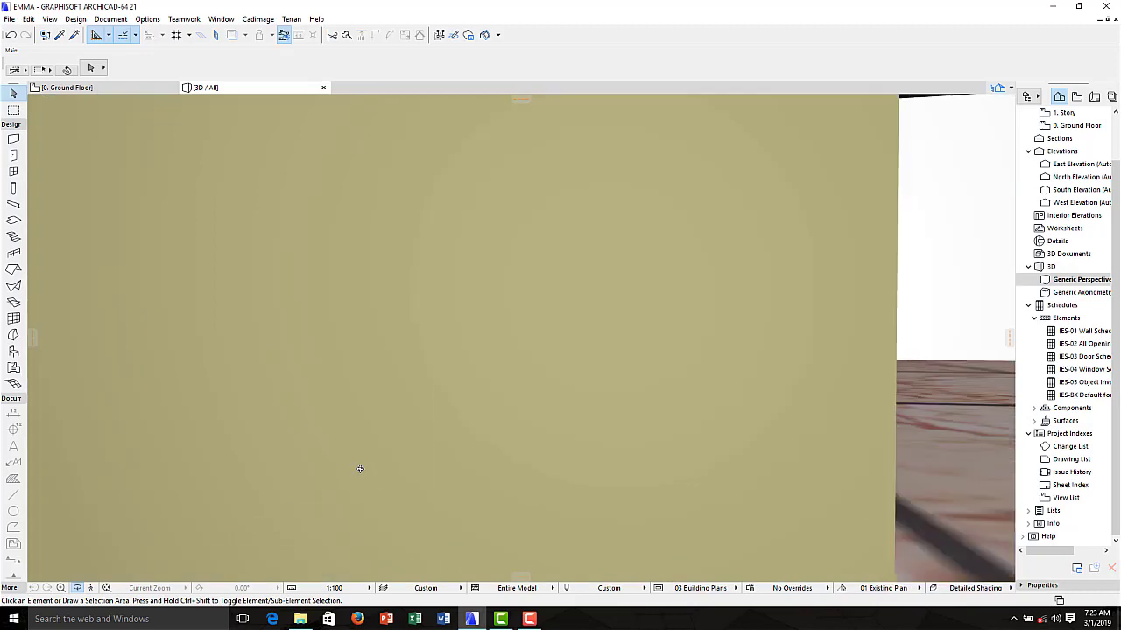
scroll(359, 467, up, 2)
scroll(369, 489, up, 1)
scroll(374, 490, up, 1)
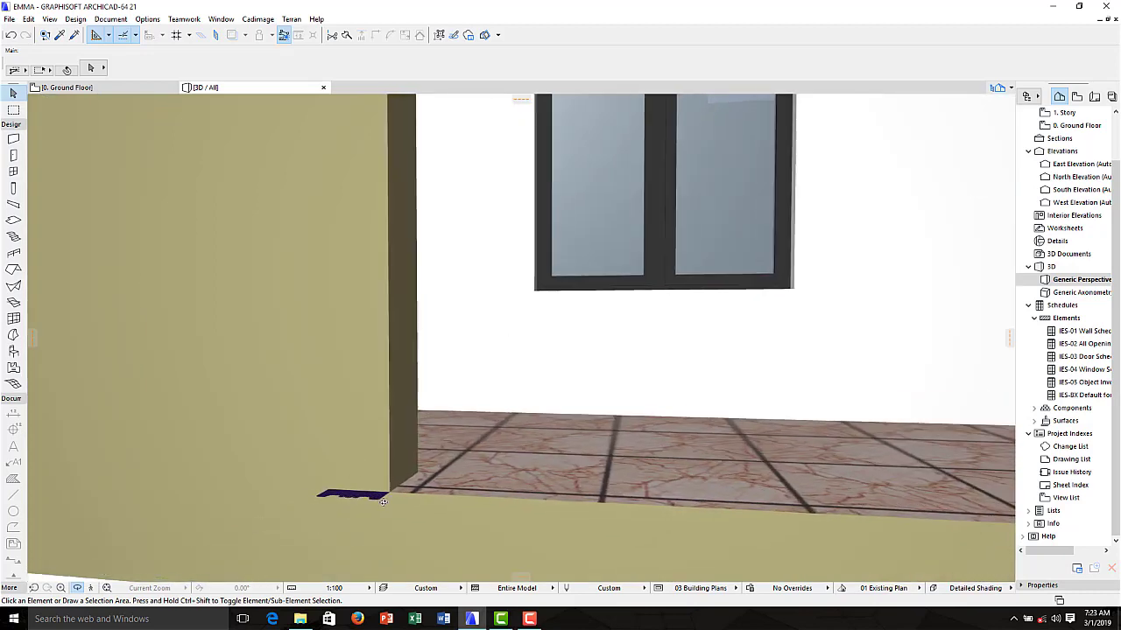
scroll(378, 493, up, 1)
scroll(382, 497, up, 1)
scroll(383, 496, up, 2)
scroll(382, 497, up, 2)
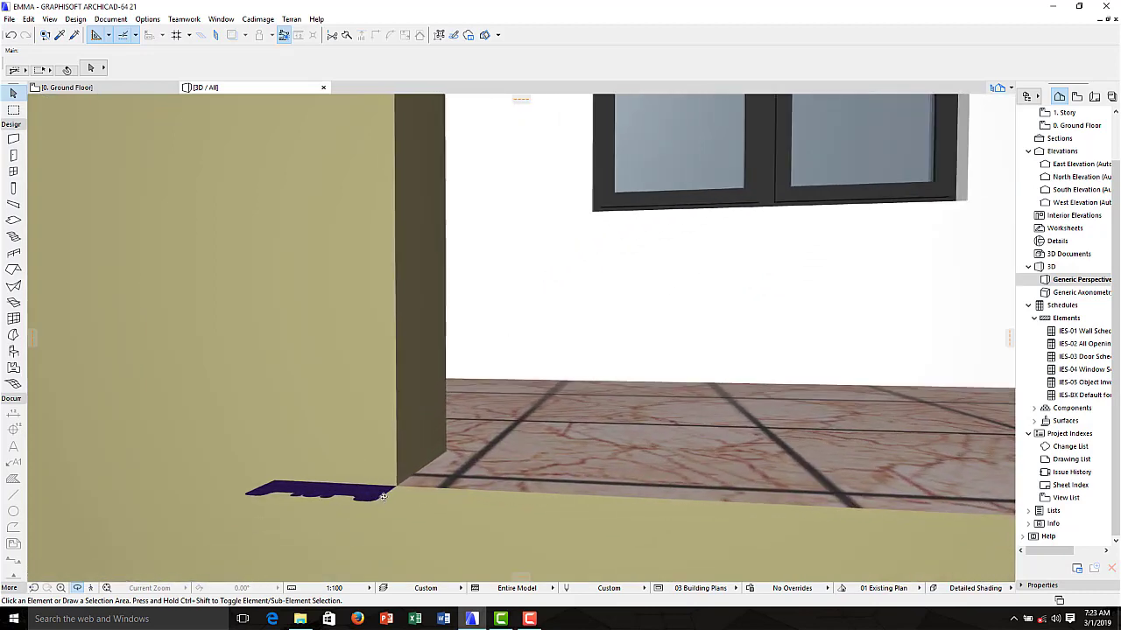
scroll(382, 497, up, 1)
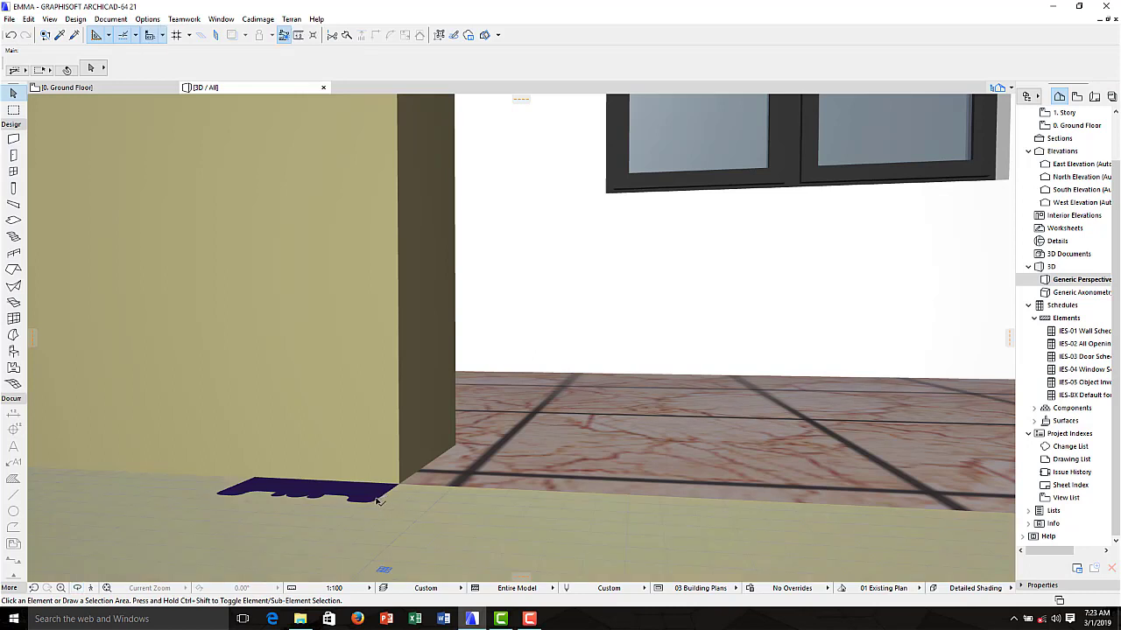
click(386, 499)
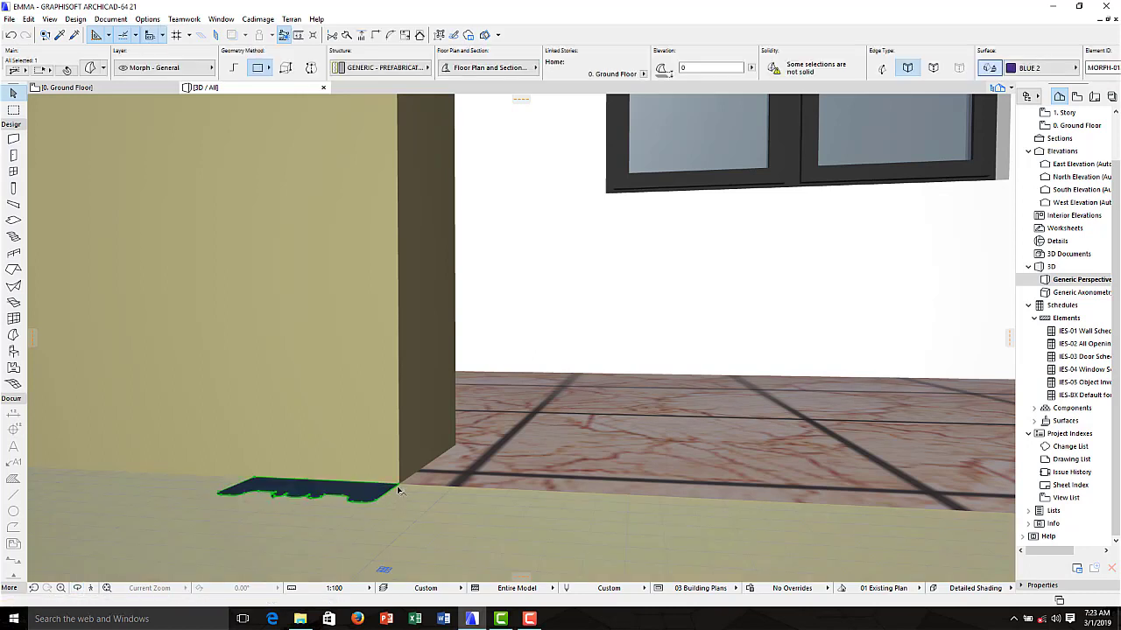
Step: Push/Pull the BLUE 2 profile into a tube rising 1500 along the opening's left edge
click(402, 487)
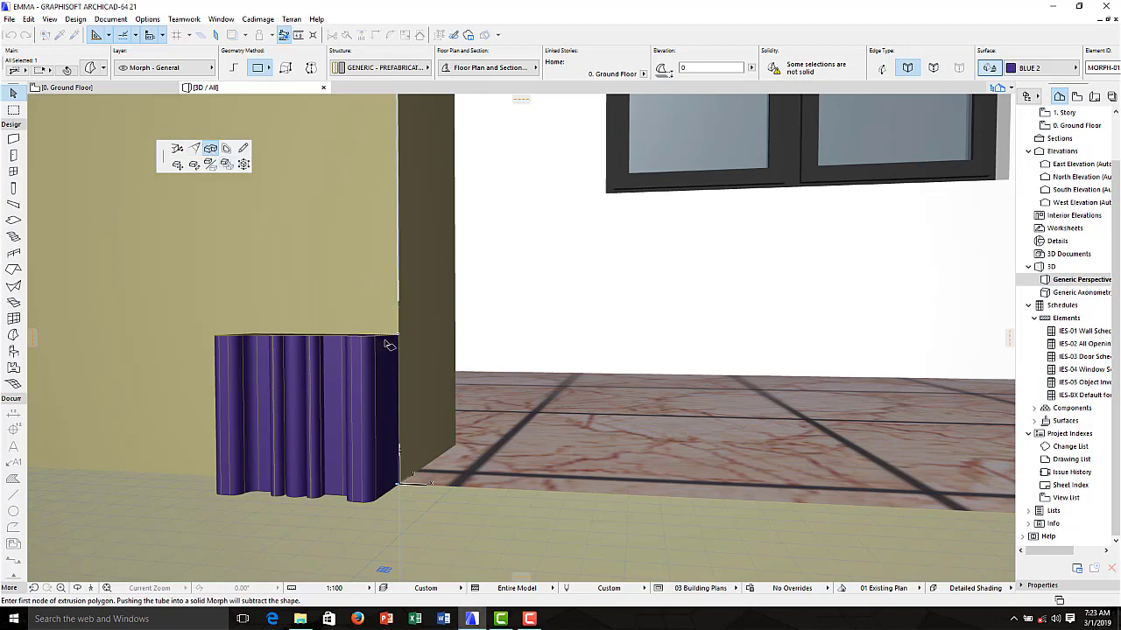
scroll(385, 348, down, 2)
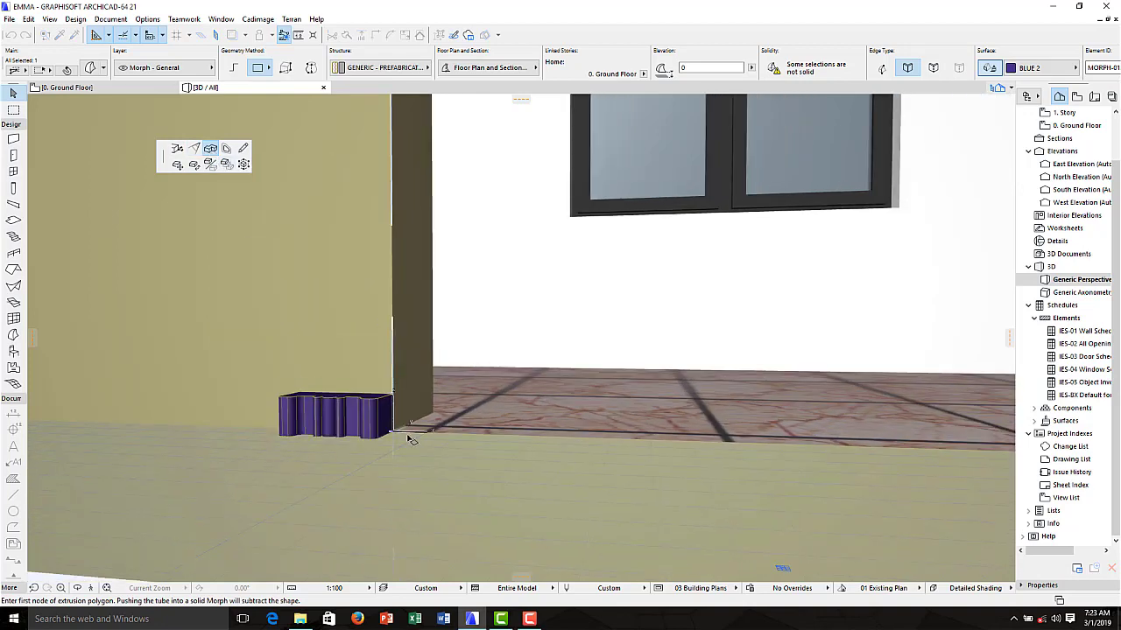
scroll(413, 432, down, 3)
scroll(418, 452, down, 2)
scroll(414, 332, up, 2)
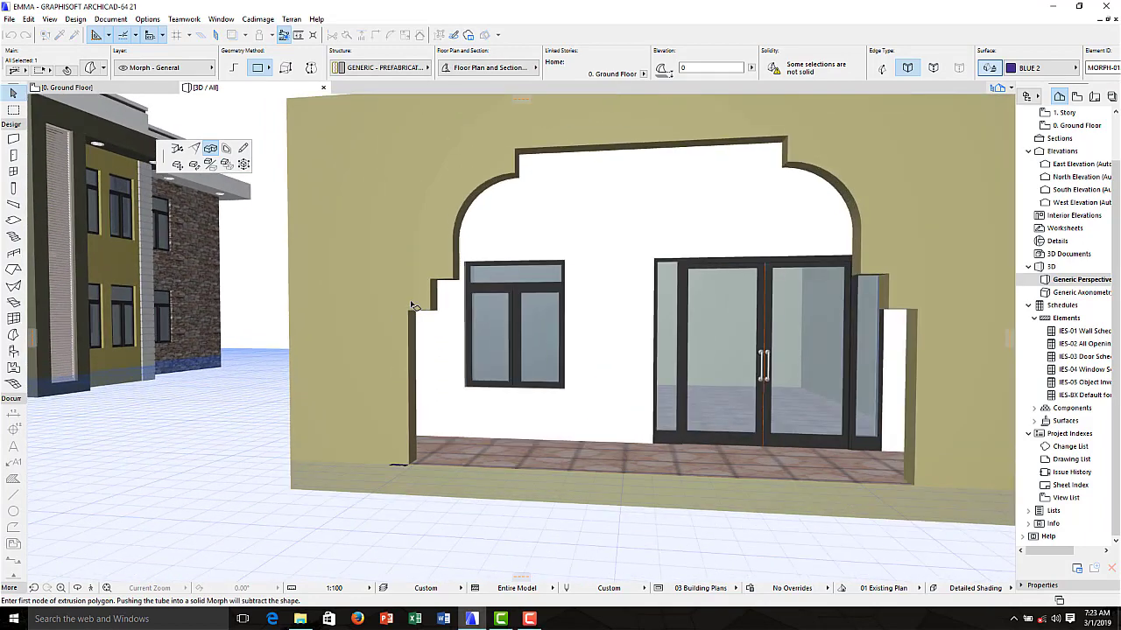
scroll(415, 326, up, 2)
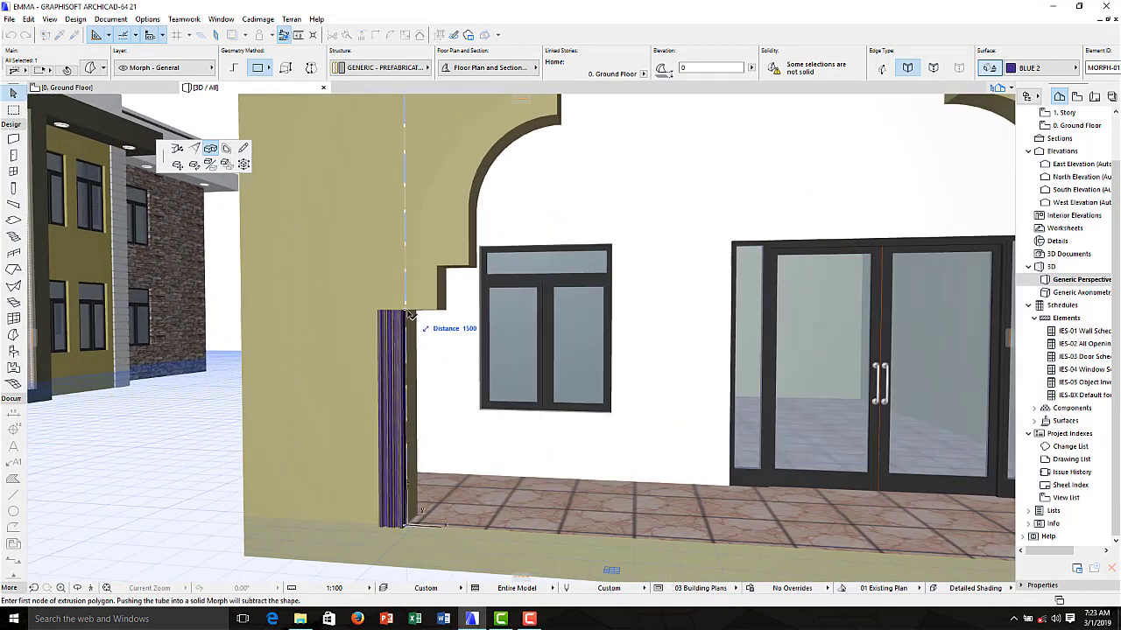
Step: Run the molding path up the opening's stepped left side to the start of the arch
click(408, 311)
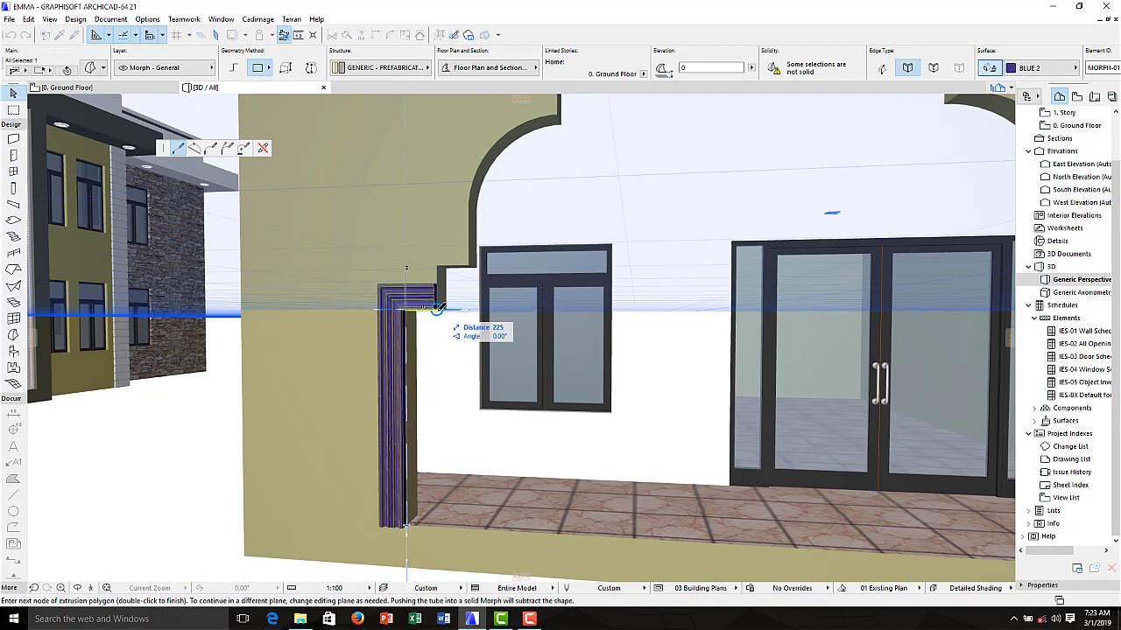
click(437, 308)
key(Tab)
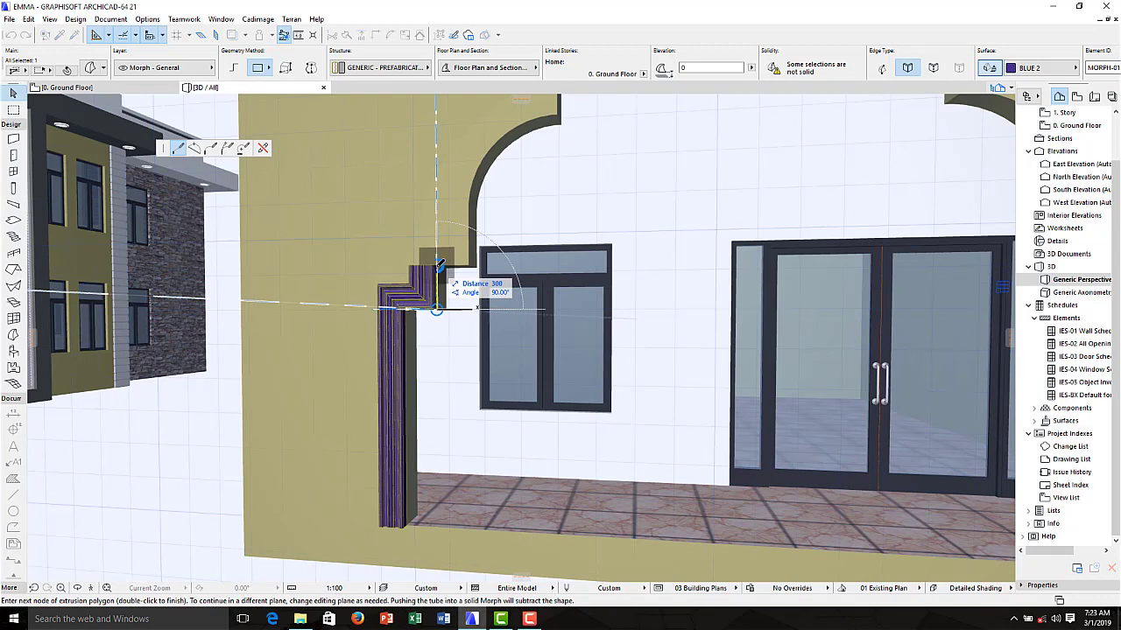
click(438, 264)
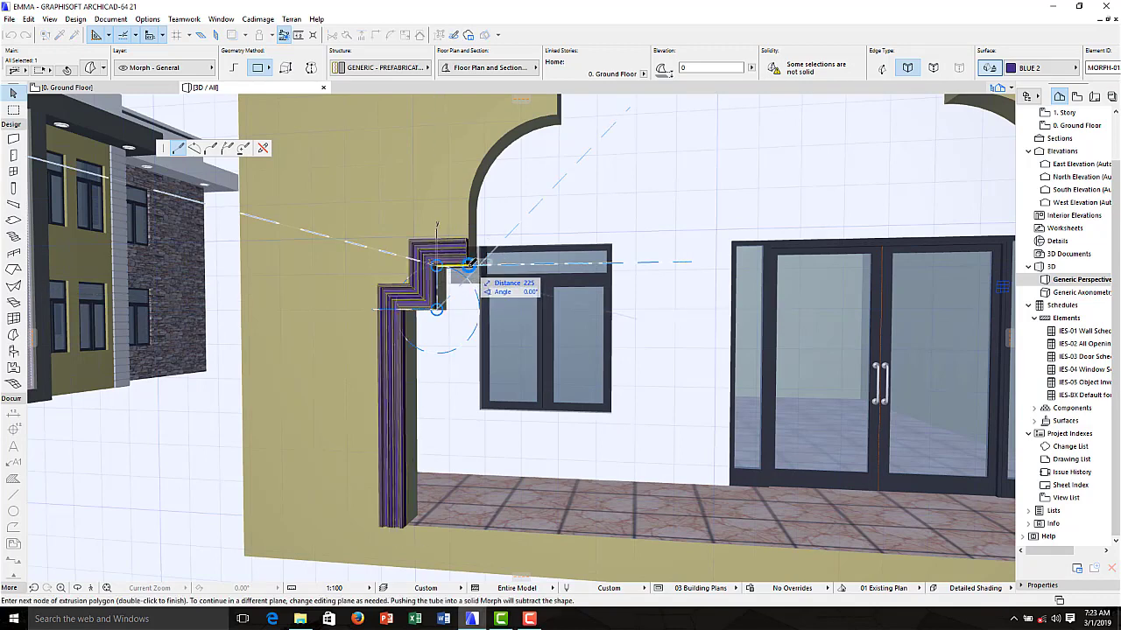
click(470, 263)
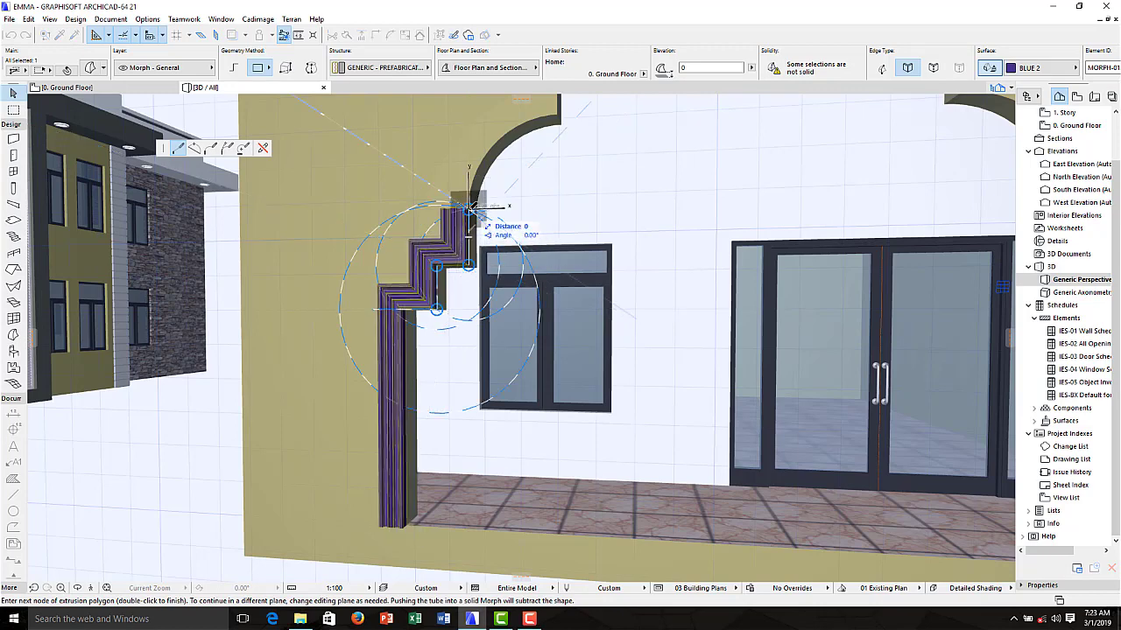
click(471, 210)
scroll(446, 429, down, 5)
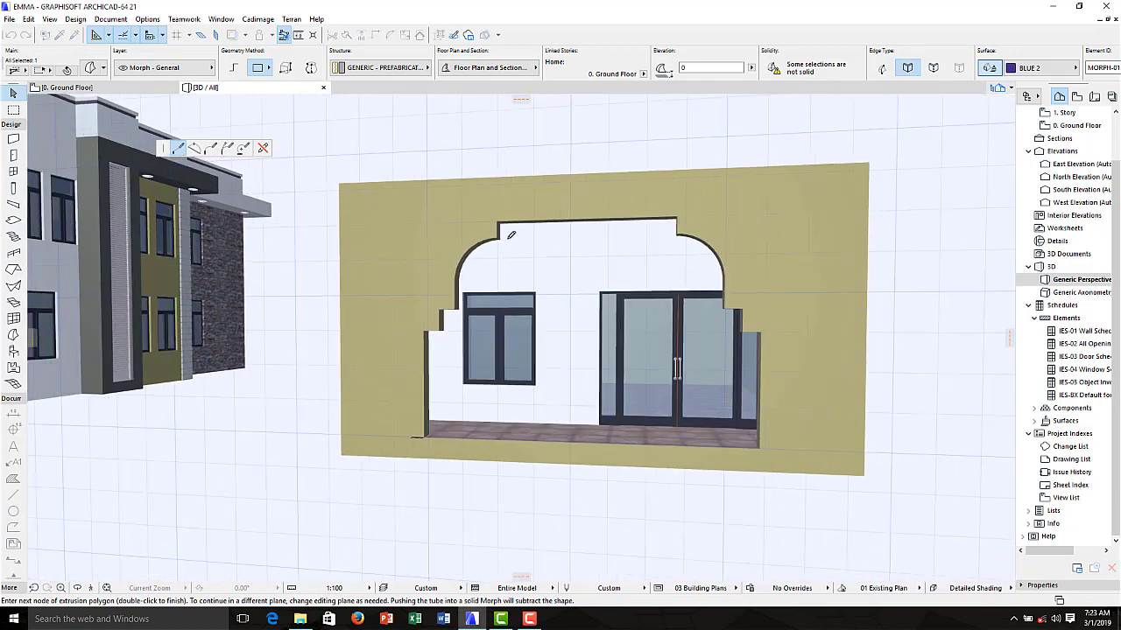
scroll(513, 225, up, 3)
scroll(493, 243, up, 3)
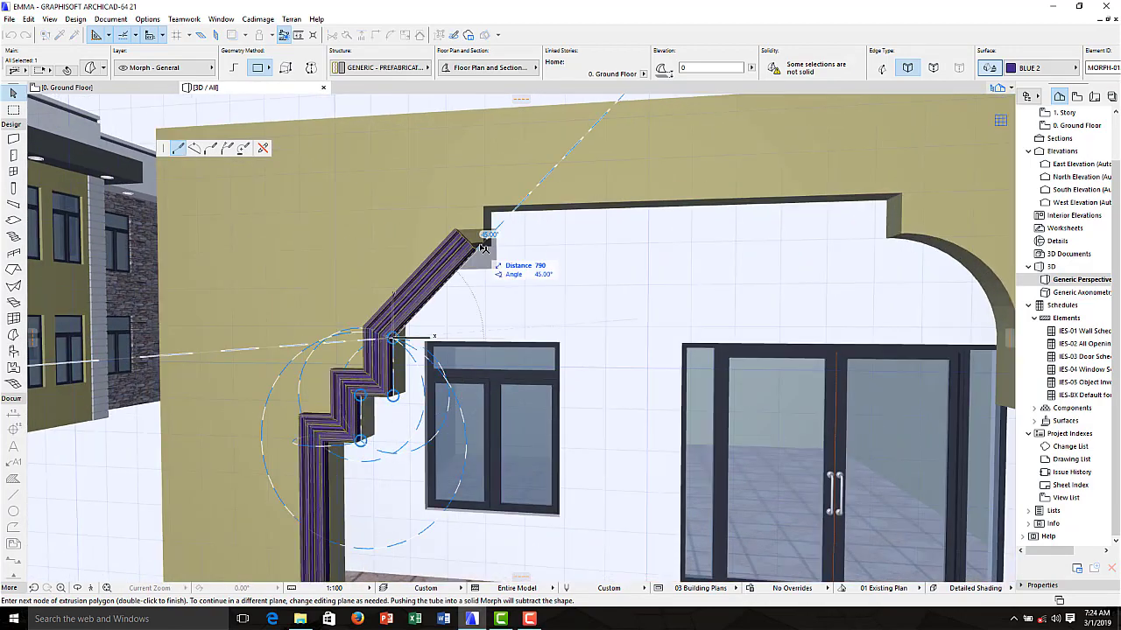
Step: Curve the molding path around the left arch as a polyarc
click(195, 149)
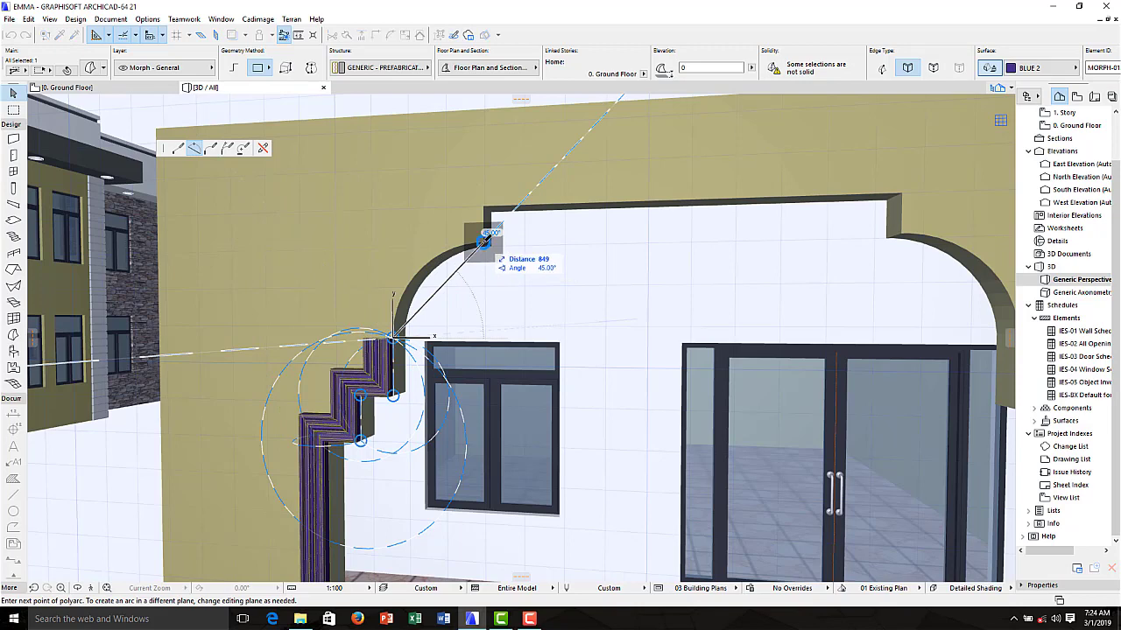
click(481, 240)
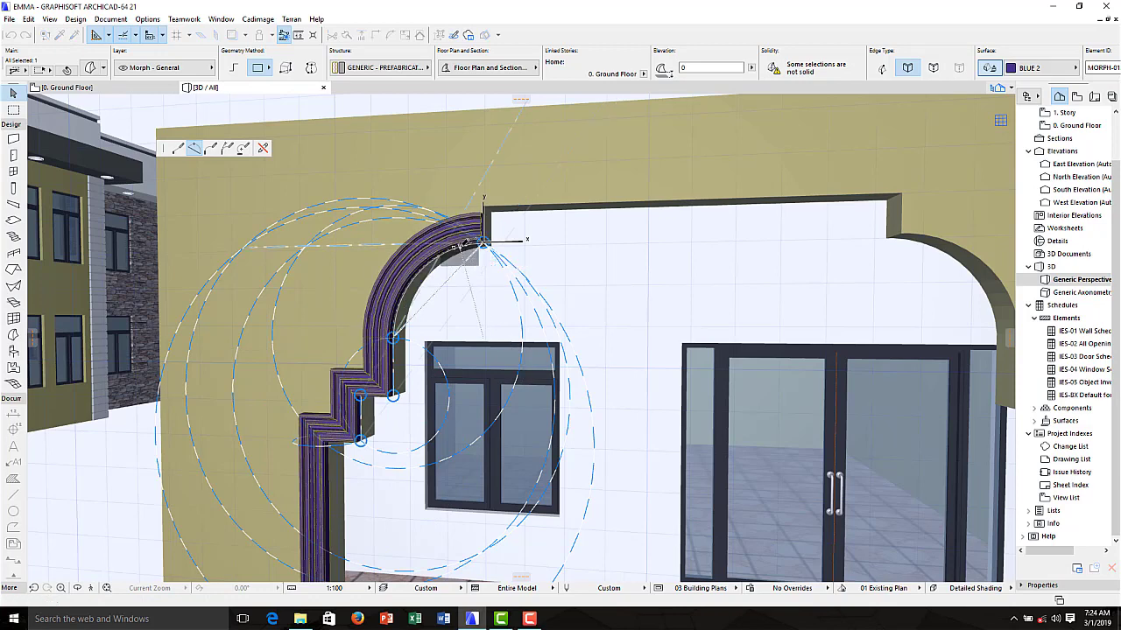
click(457, 248)
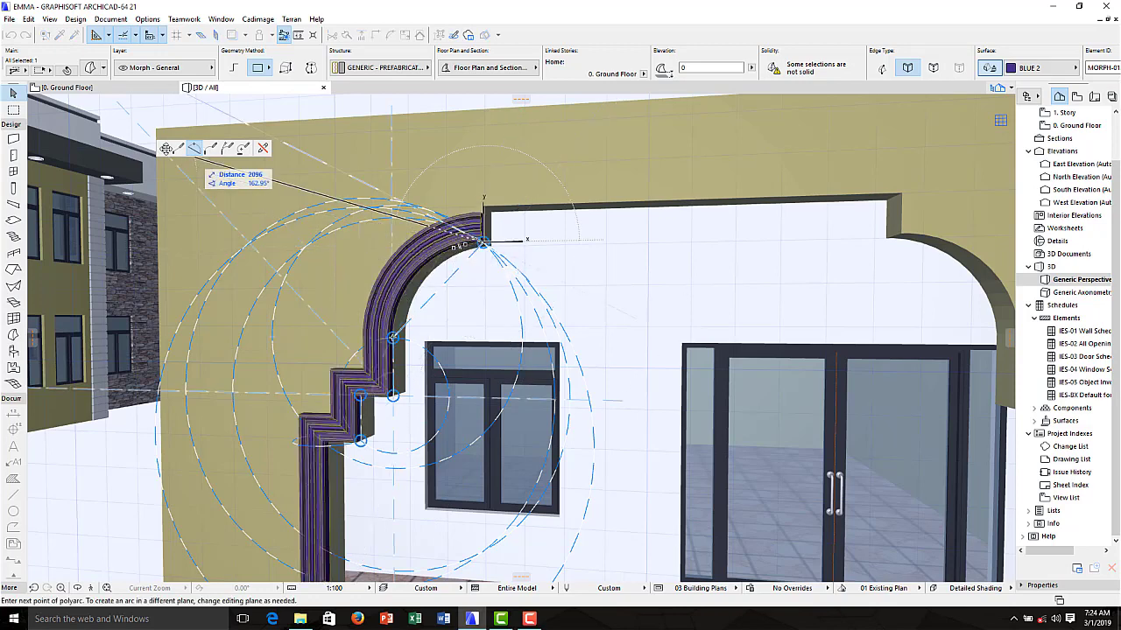
double_click(184, 157)
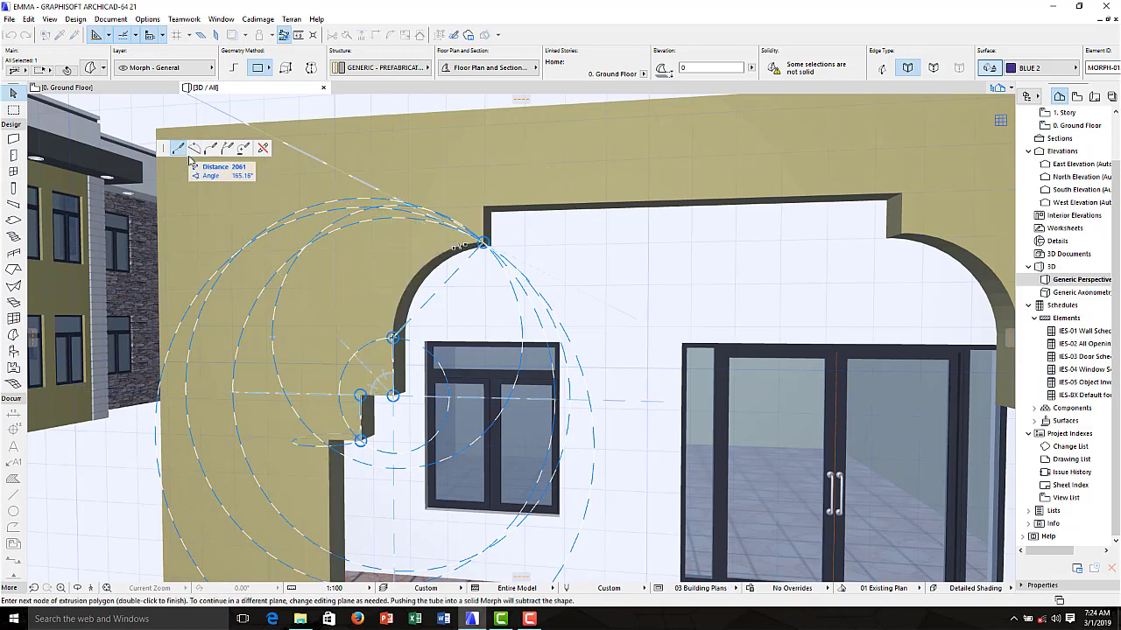
Step: Continue the tube across the opening's top edge, dropping 225 at the right corner
click(451, 219)
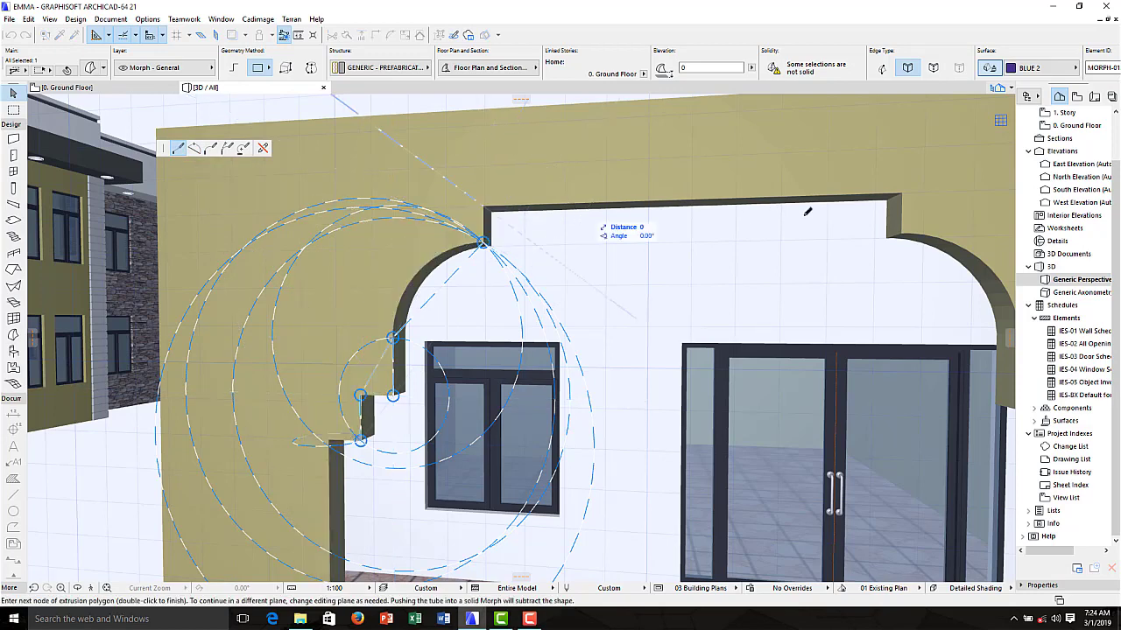
click(483, 187)
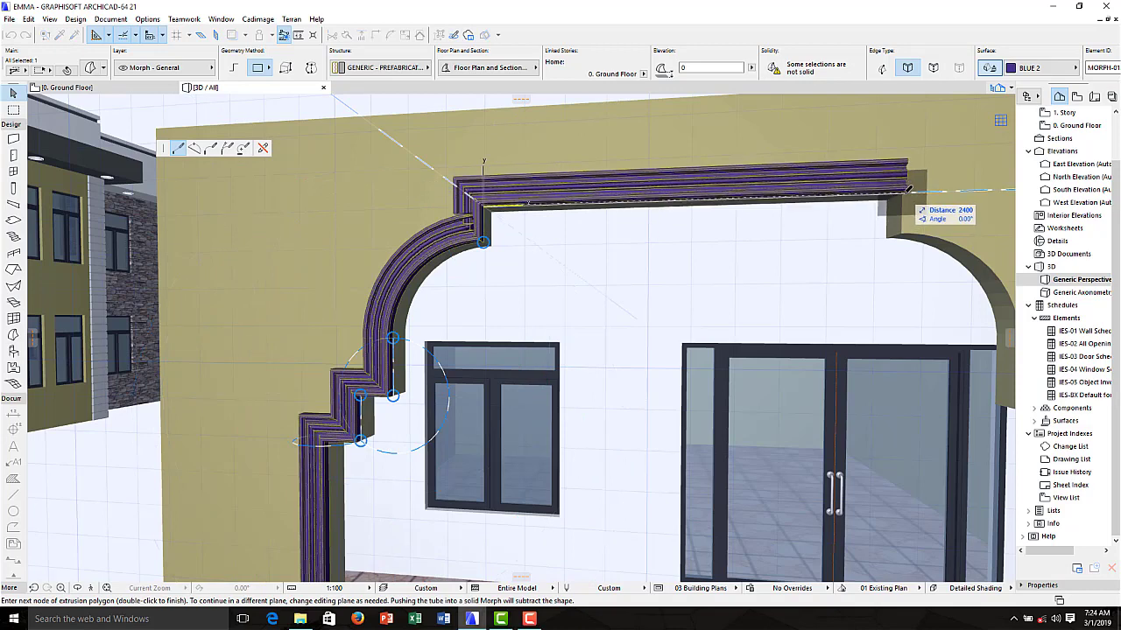
click(906, 190)
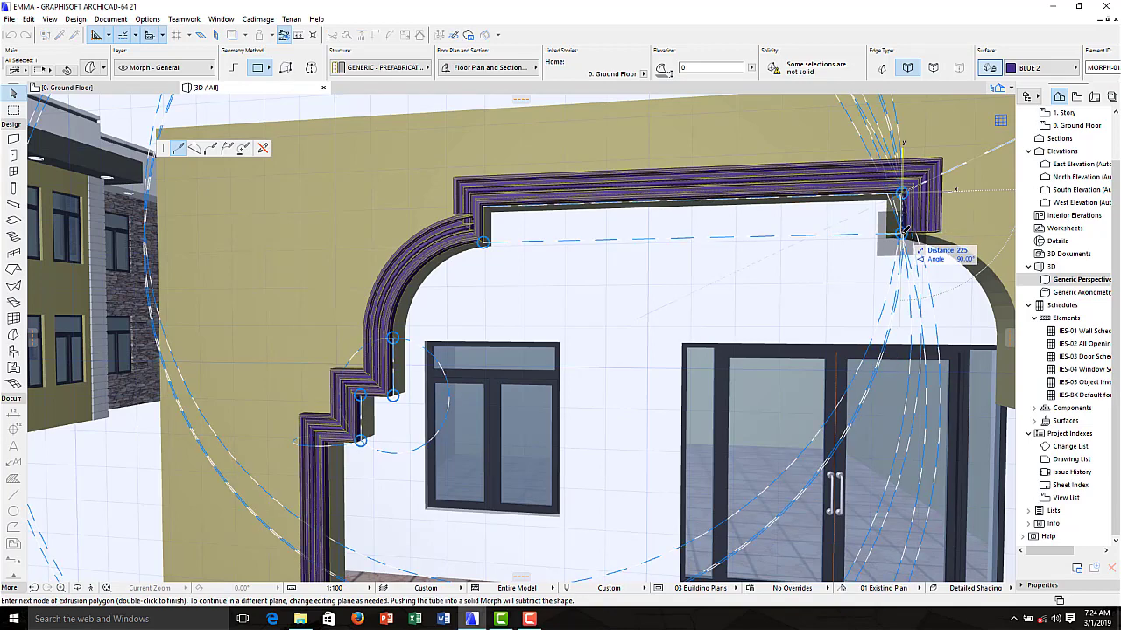
click(906, 231)
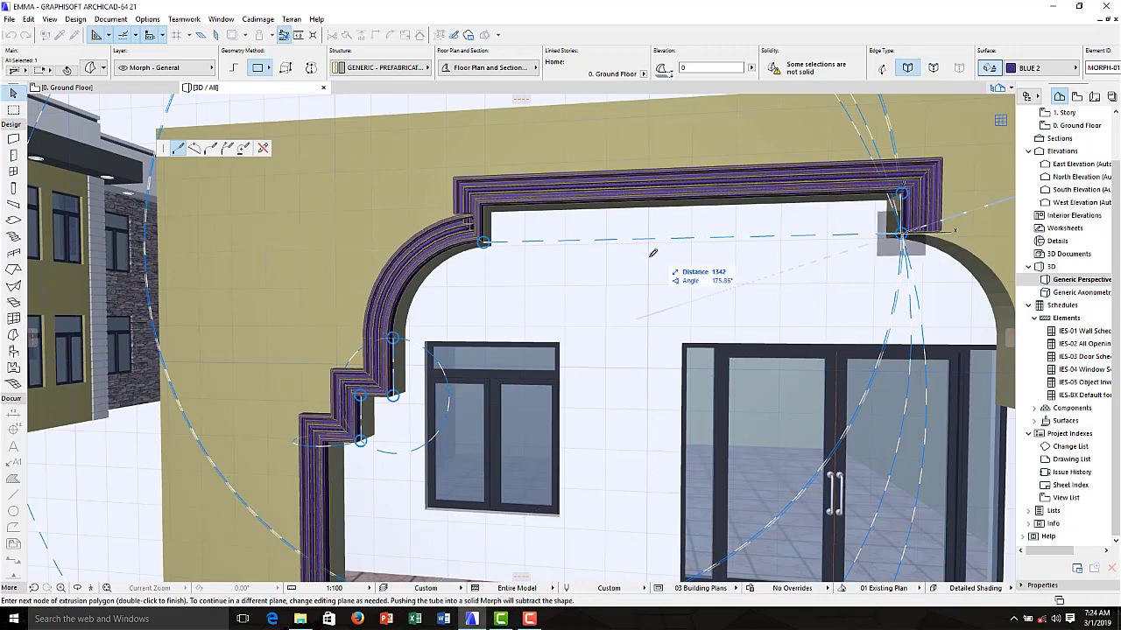
Step: Round the molding path along the right arch with a 600 radius
scroll(633, 255, down, 5)
scroll(573, 253, up, 1)
scroll(800, 281, up, 1)
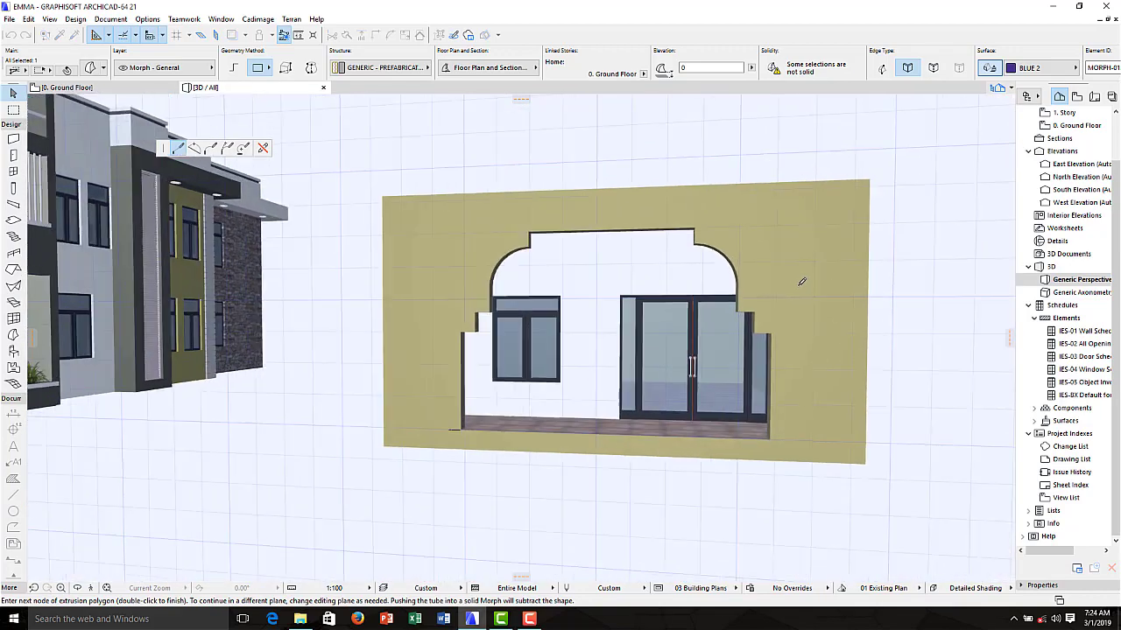
scroll(795, 298, up, 1)
scroll(780, 298, up, 2)
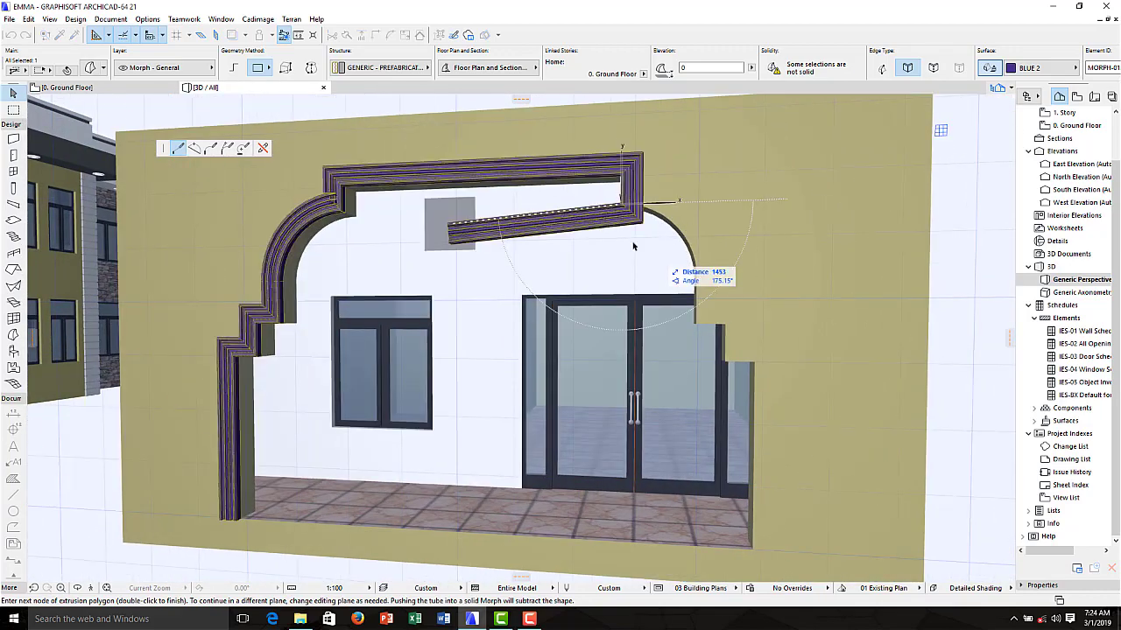
click(195, 148)
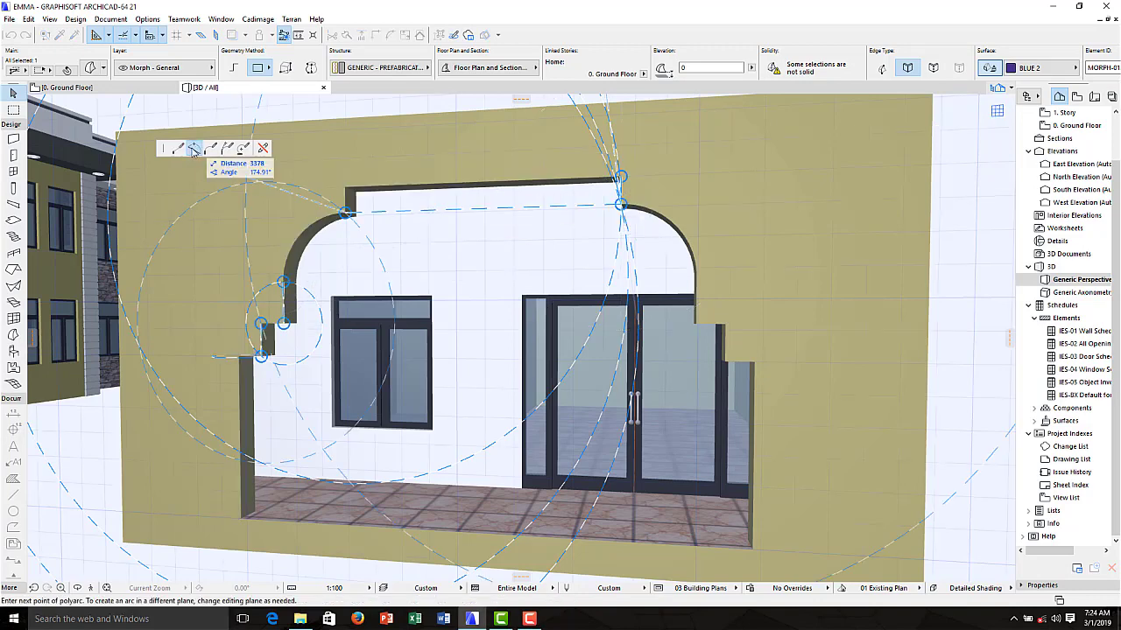
click(620, 204)
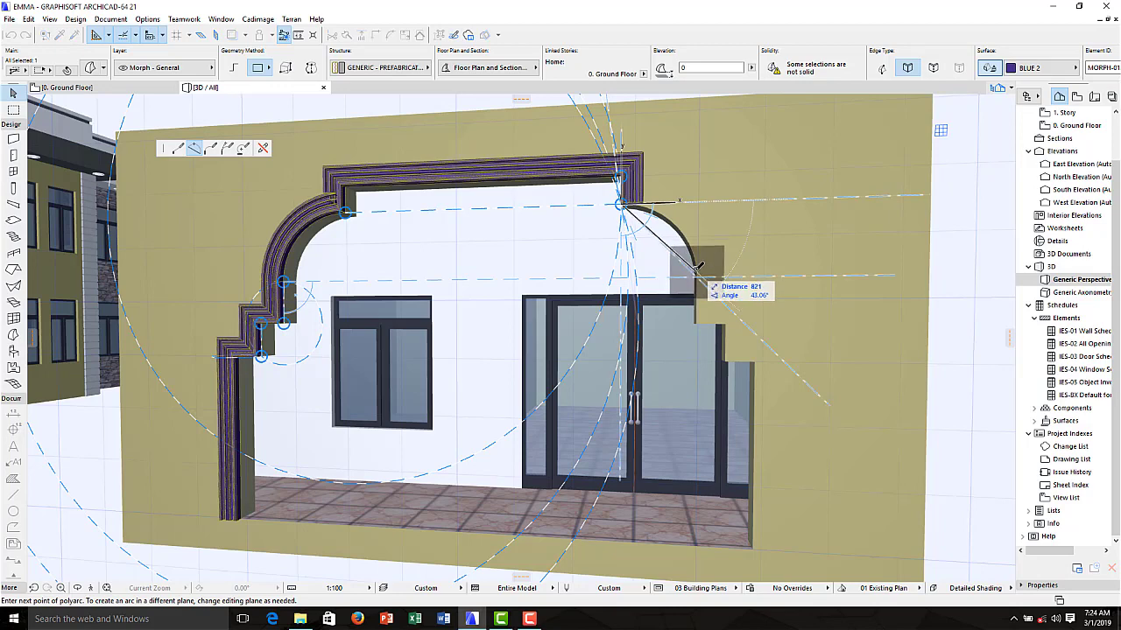
click(697, 270)
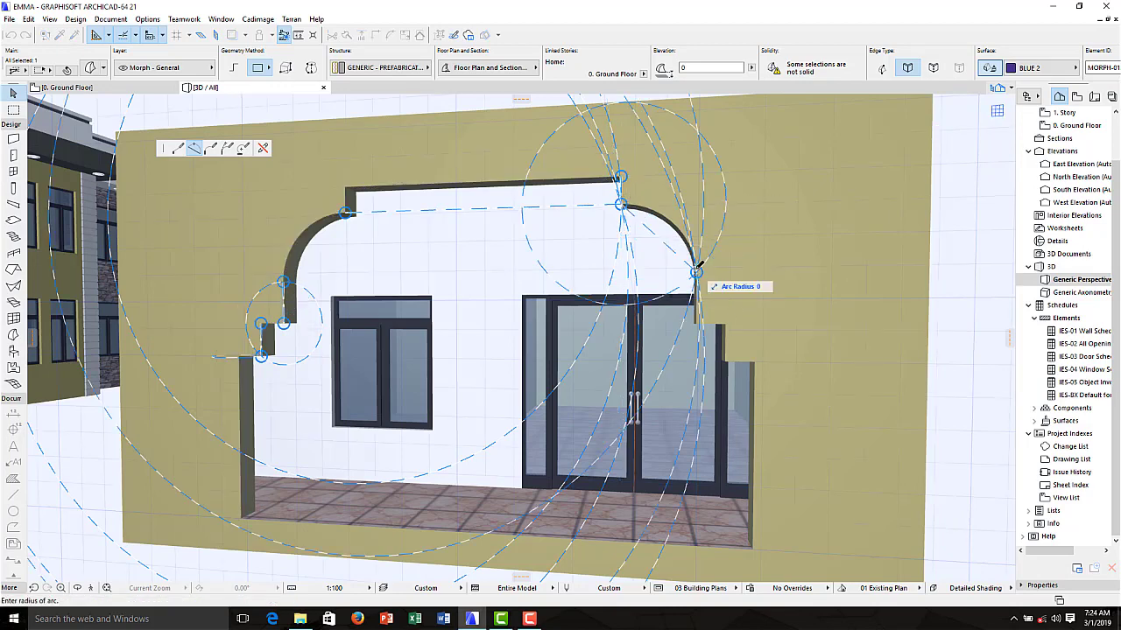
text(60)
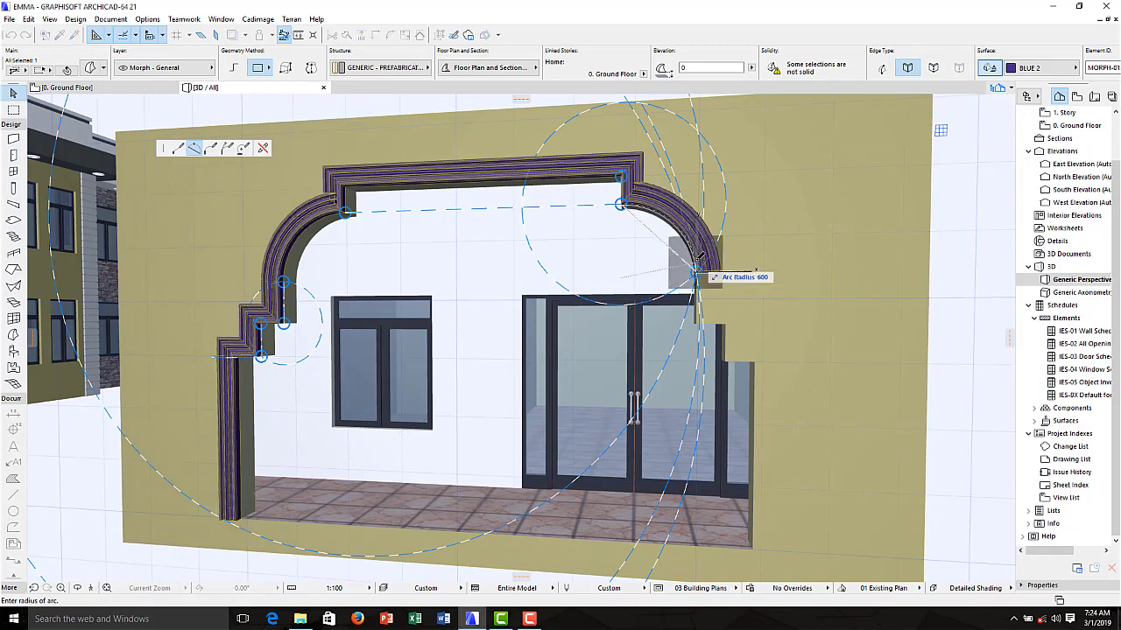
text(0)
key(Return)
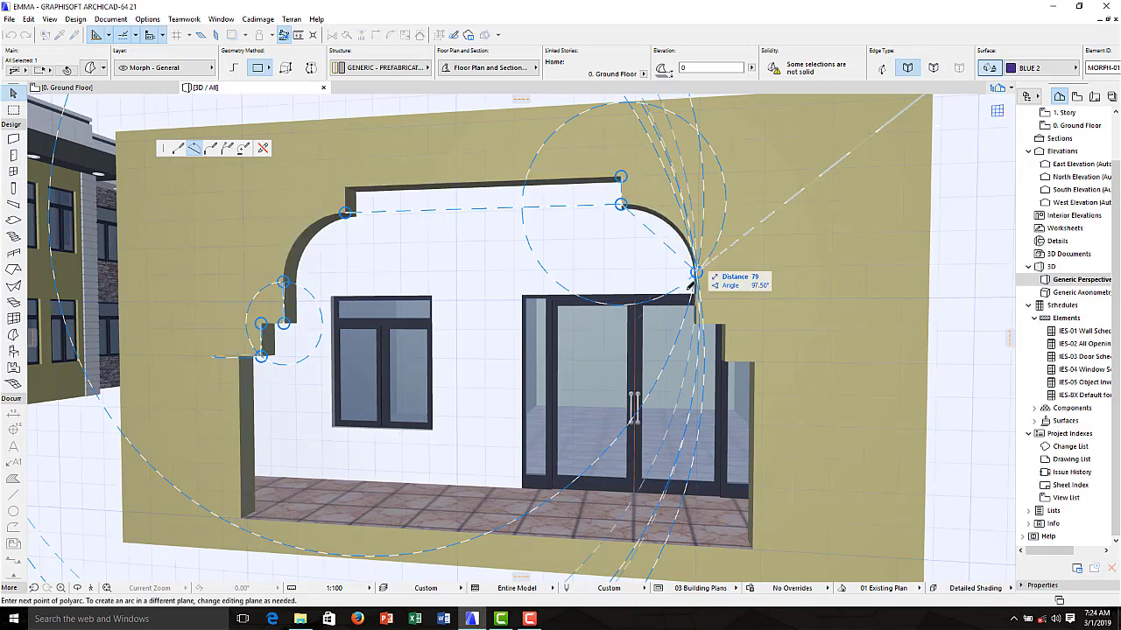
double_click(326, 221)
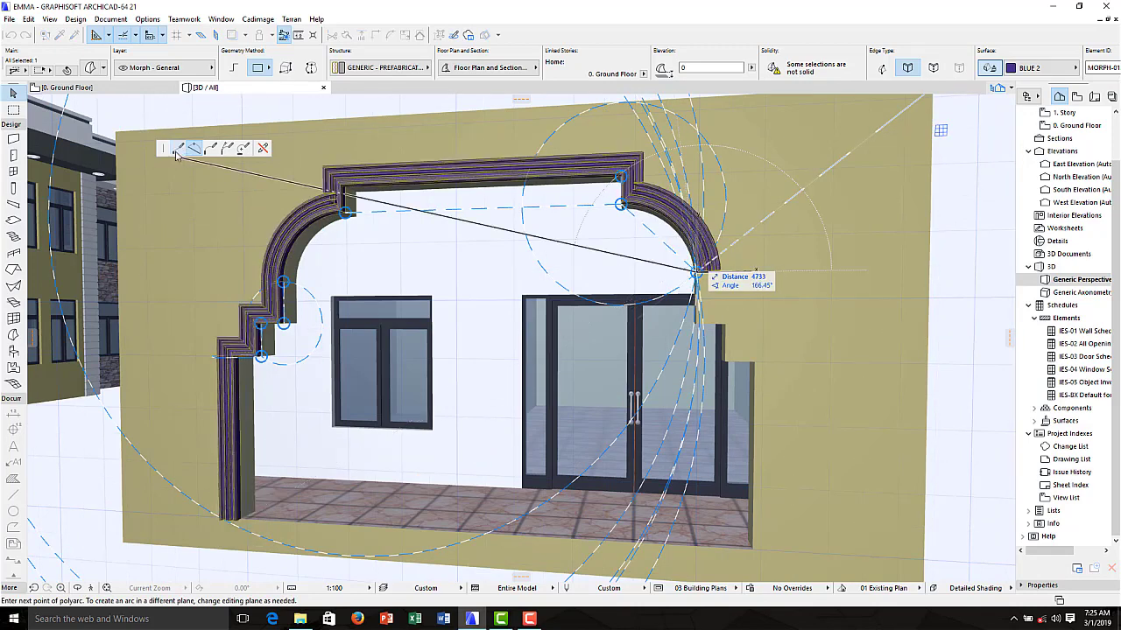
Step: Continue the path in straight segments down the right side toward the step ledge
click(179, 149)
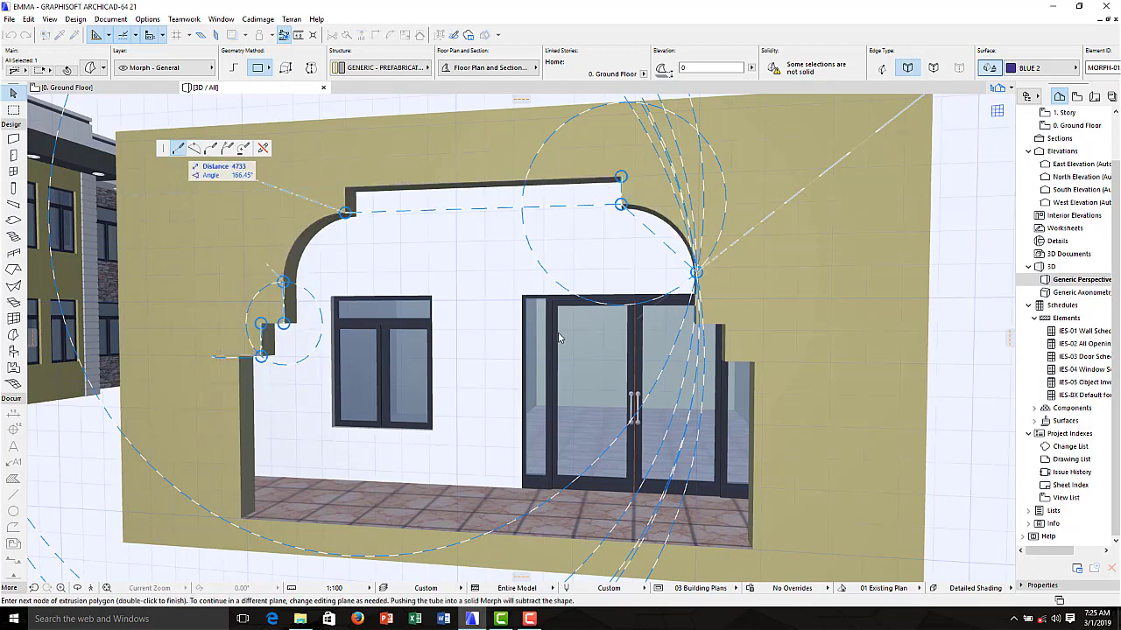
click(708, 324)
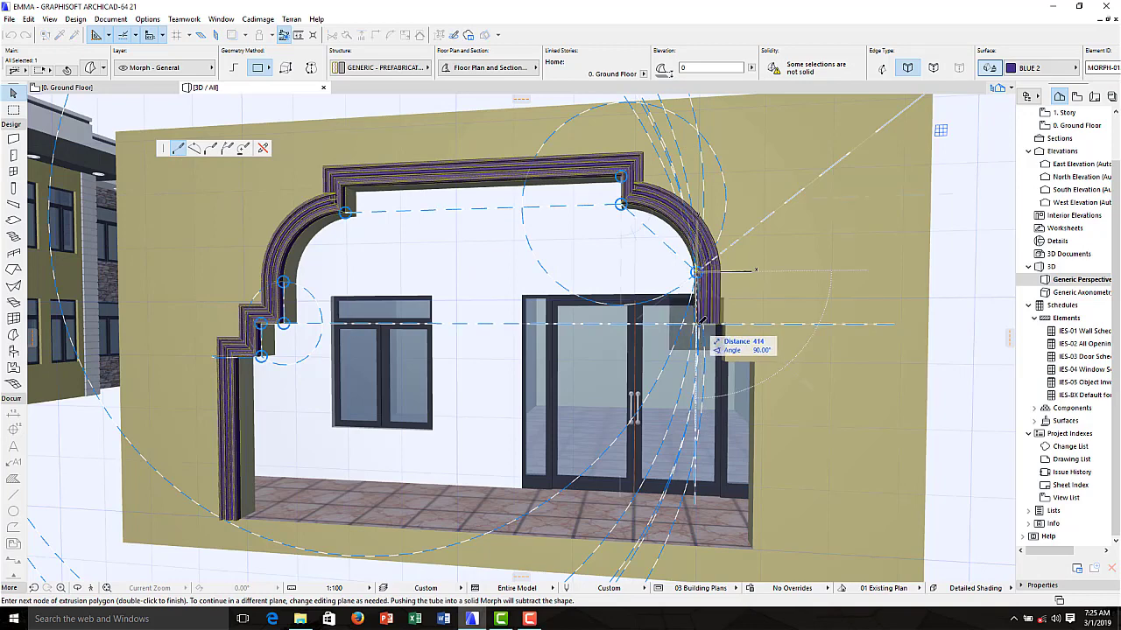
click(701, 321)
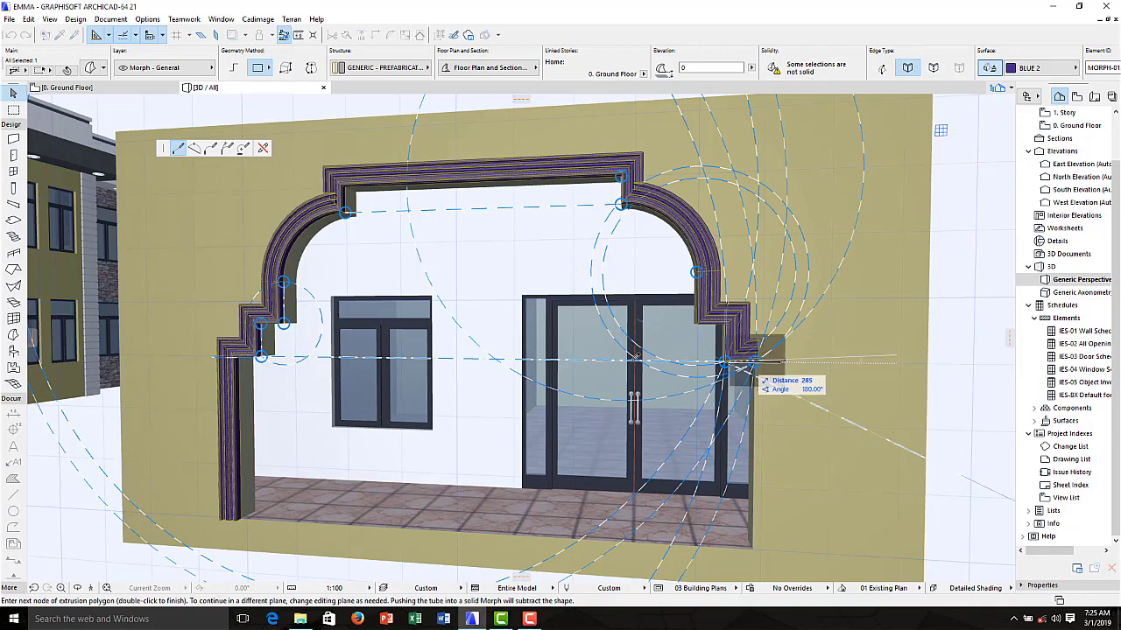
Step: Extend the molding to the right step corner and bottom-right corner, finishing at the bottom-left corner
scroll(726, 362, down, 3)
scroll(716, 360, up, 2)
scroll(740, 368, up, 2)
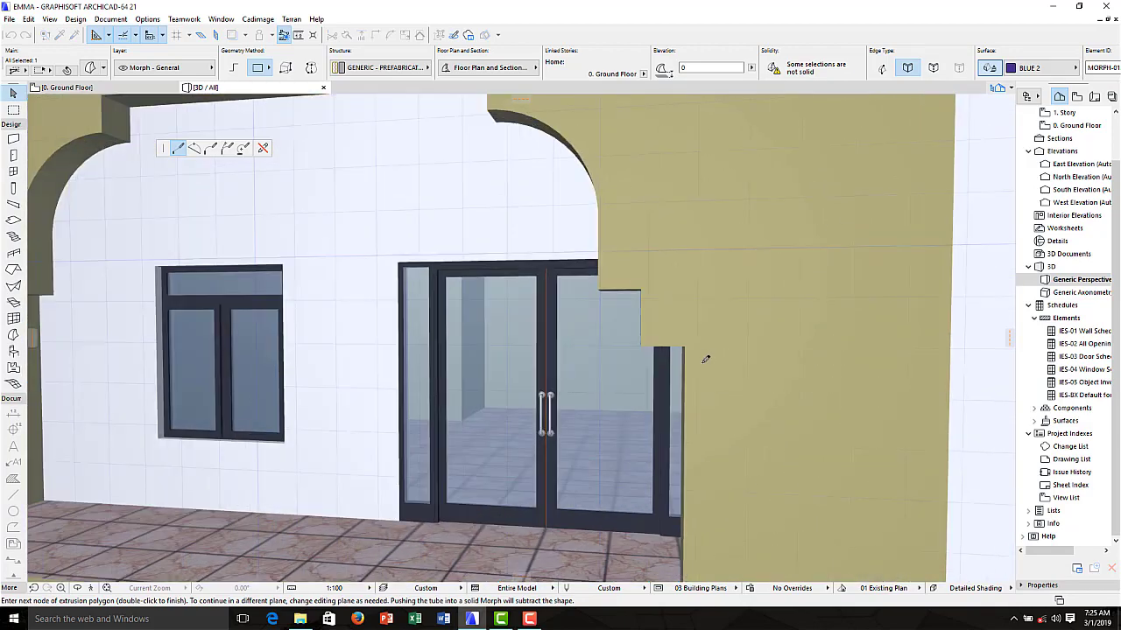
scroll(705, 355, up, 2)
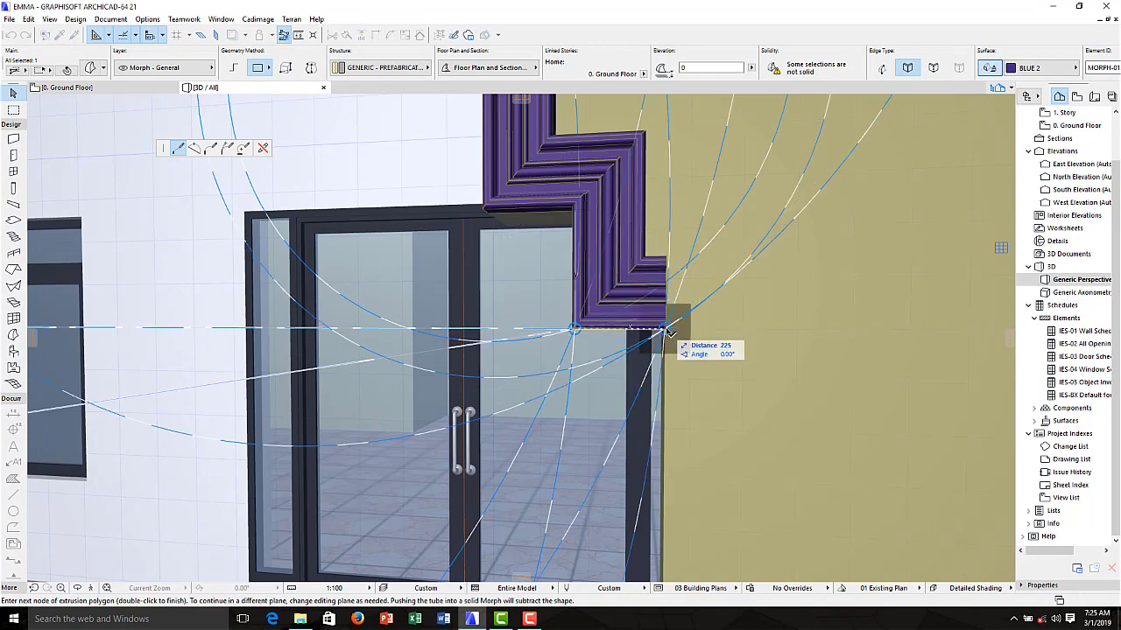
click(666, 331)
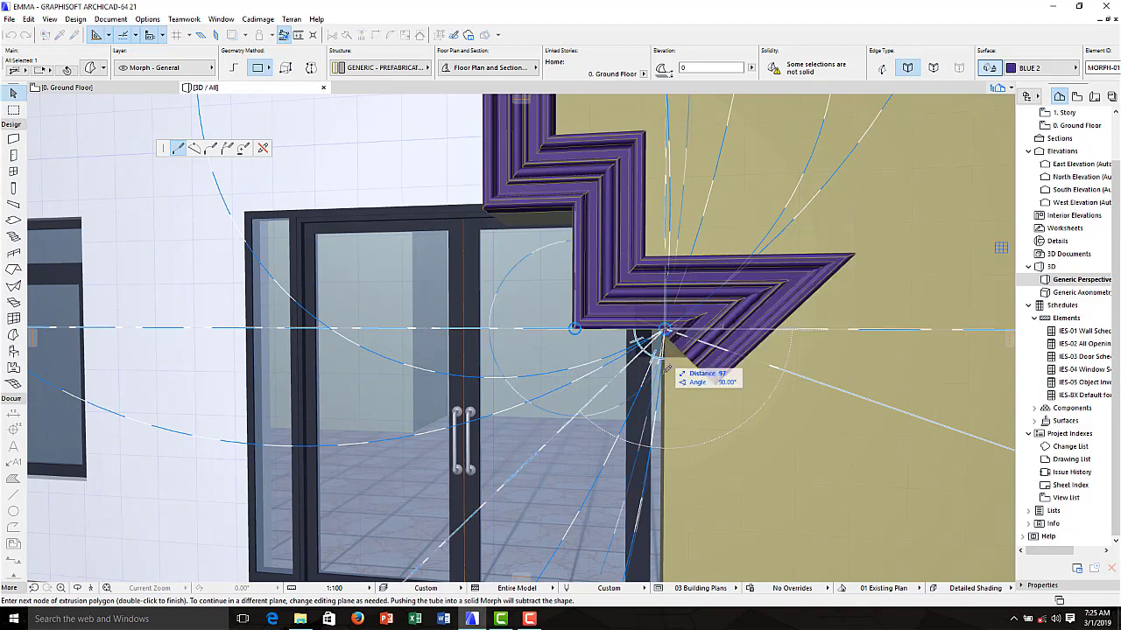
scroll(666, 372, down, 5)
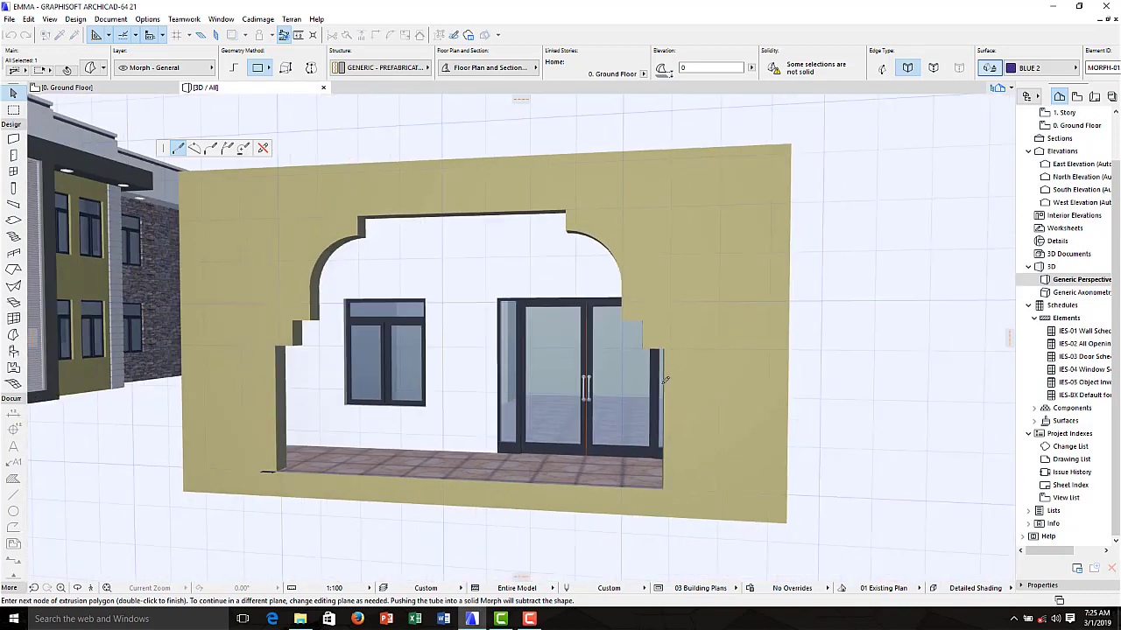
click(663, 493)
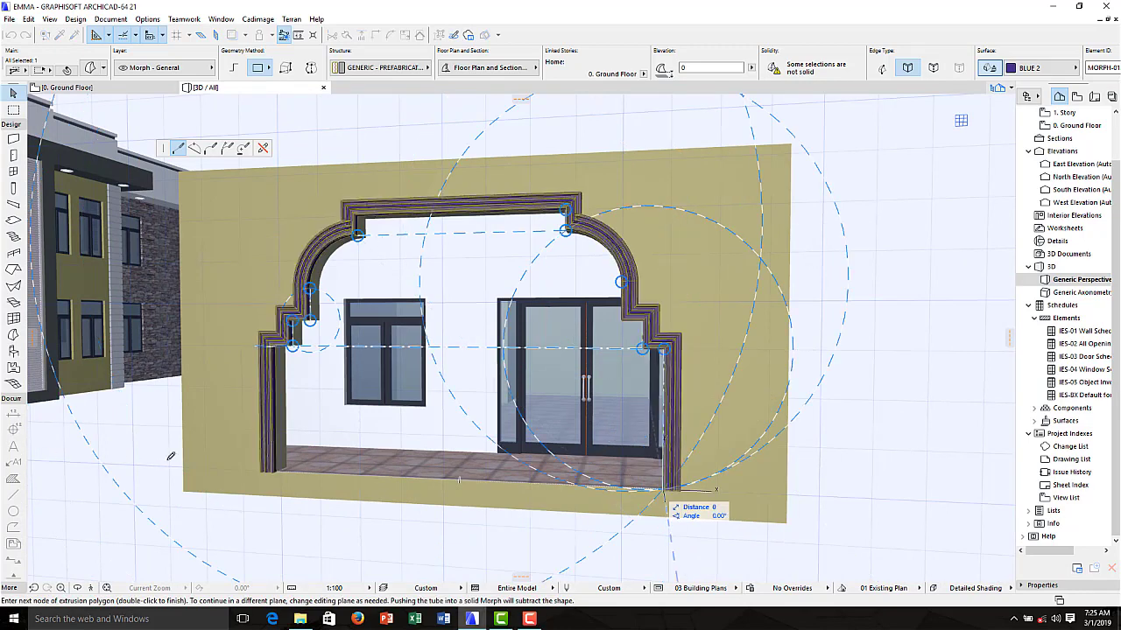
double_click(280, 466)
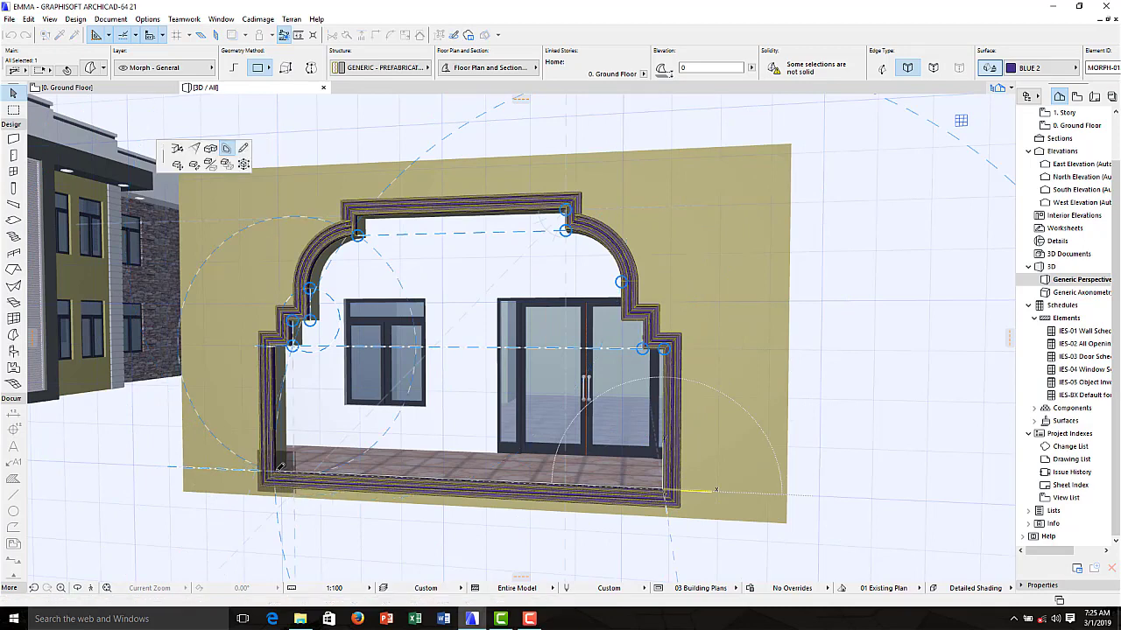
Step: Undo an accidental drag of the molding, deselect it, and switch to Orbit navigation
click(327, 530)
click(326, 522)
key(Escape)
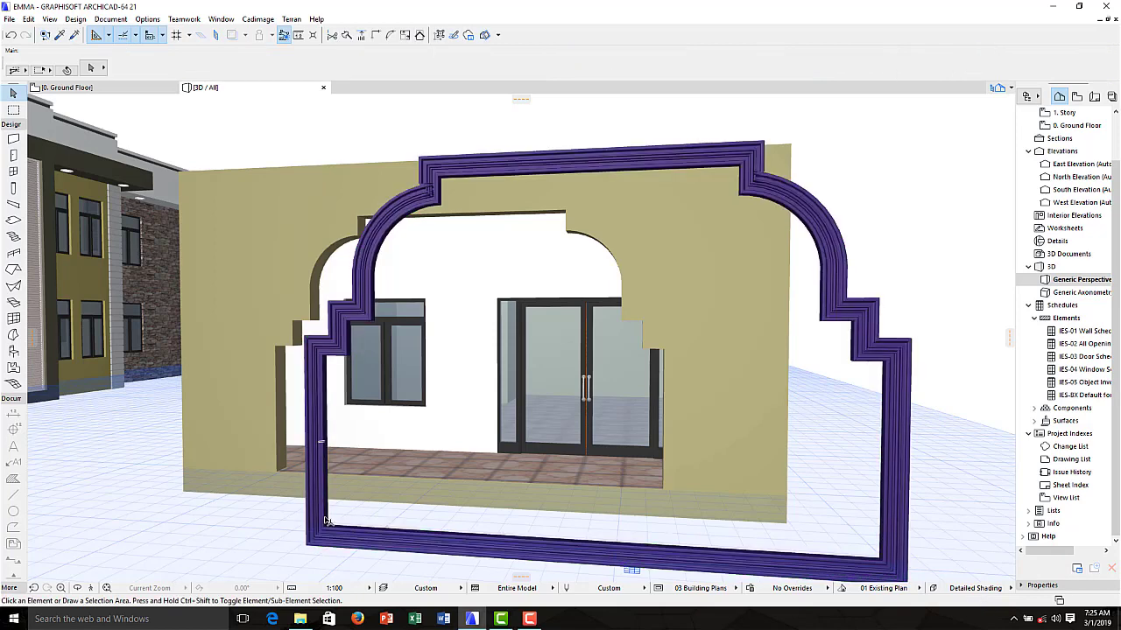
key(ctrl+z)
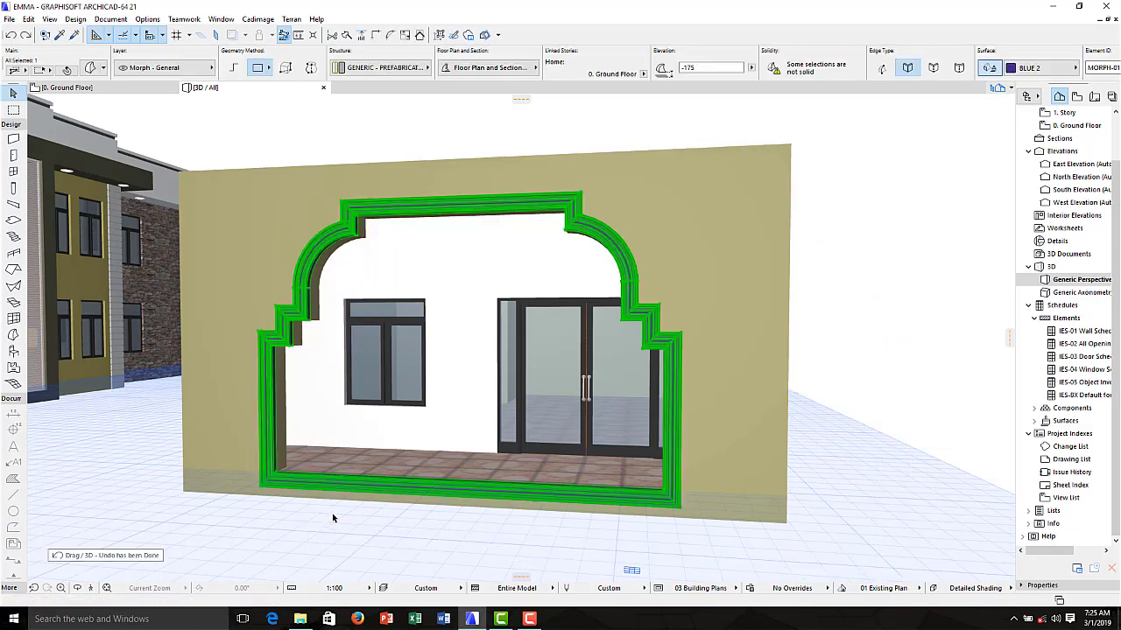
key(Escape)
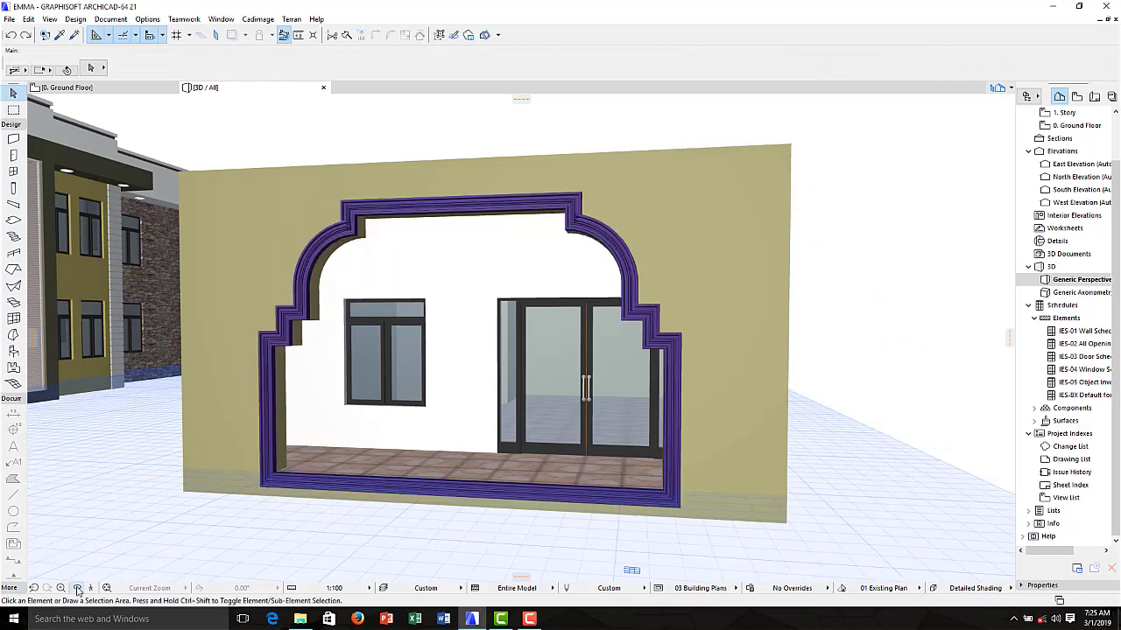
click(77, 589)
drag(359, 523, 449, 497)
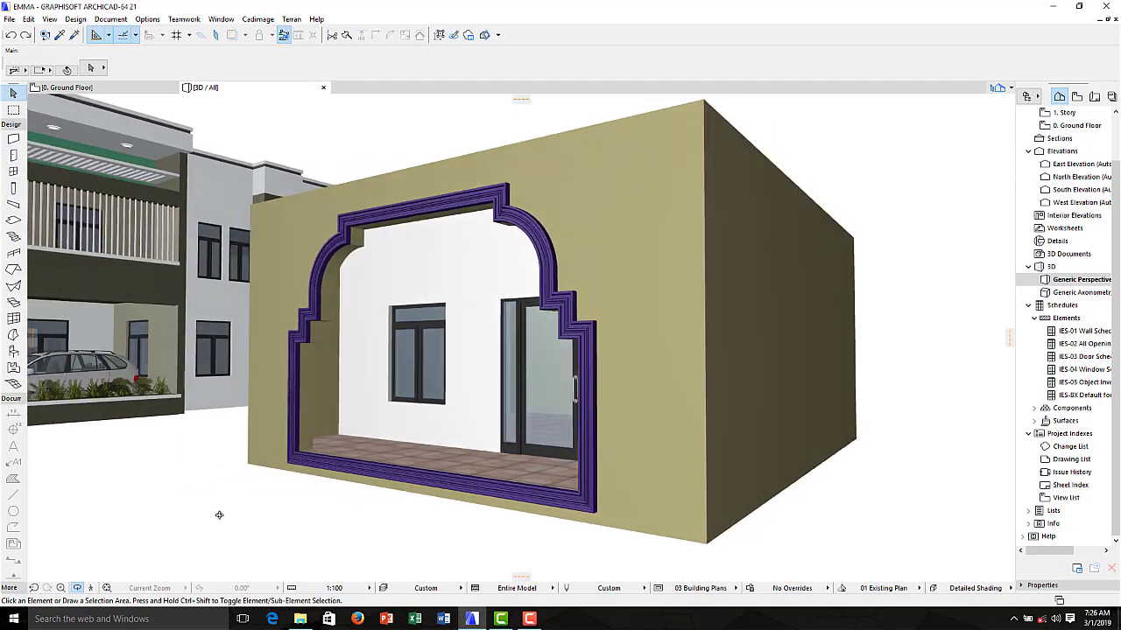
scroll(473, 464, up, 2)
scroll(525, 402, up, 2)
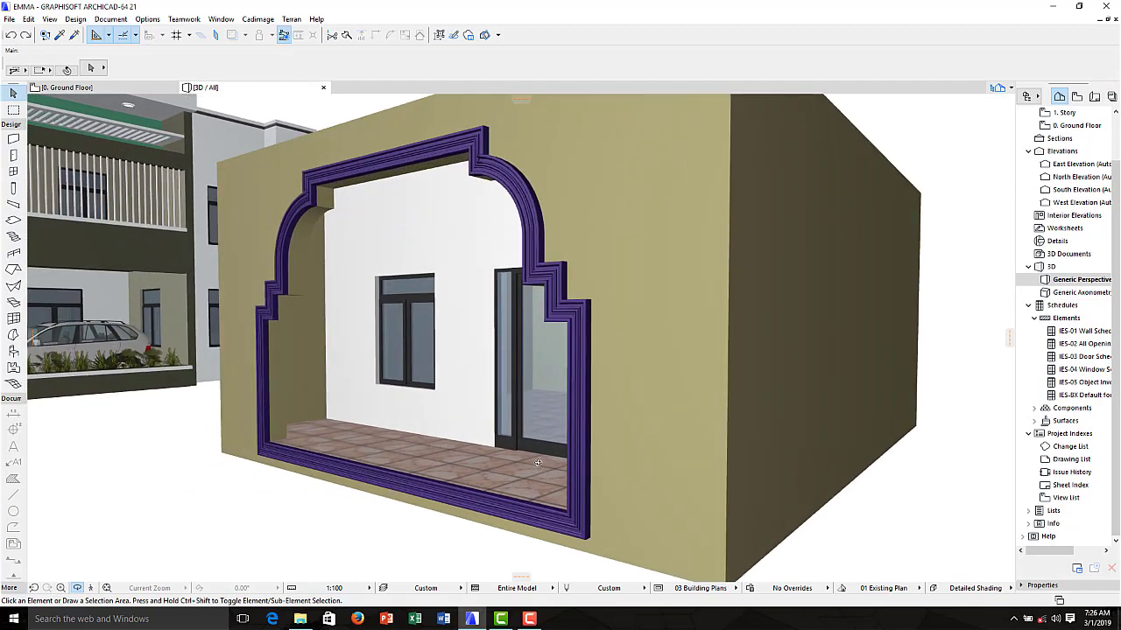
scroll(569, 350, up, 2)
scroll(584, 326, up, 2)
scroll(584, 327, up, 2)
scroll(599, 336, up, 2)
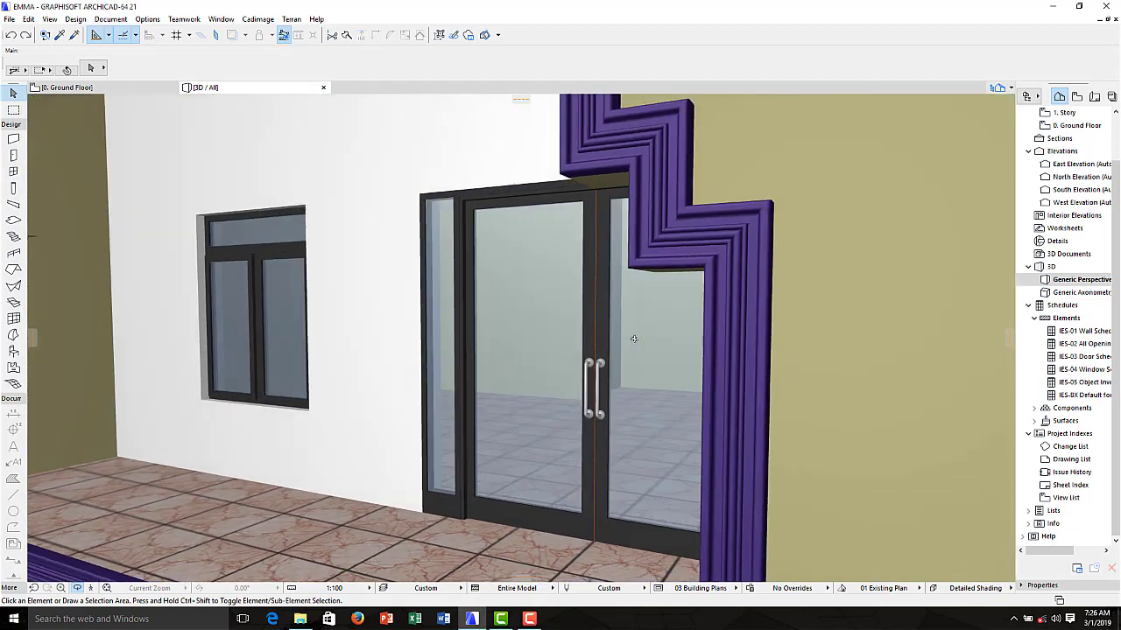
scroll(613, 336, up, 2)
drag(769, 255, 622, 269)
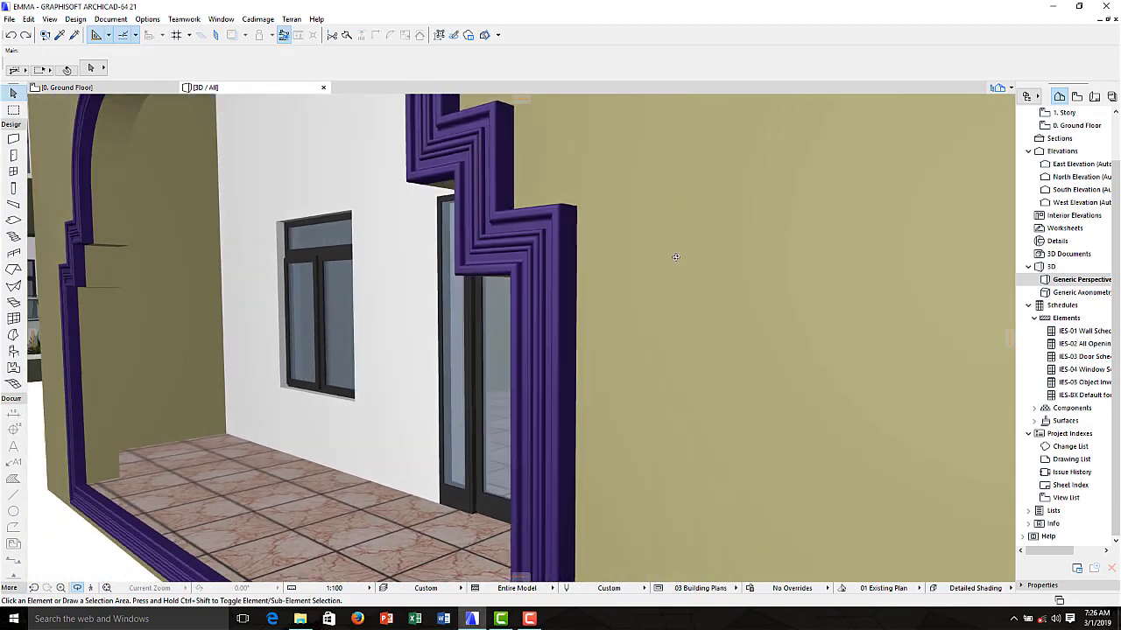
scroll(629, 326, down, 2)
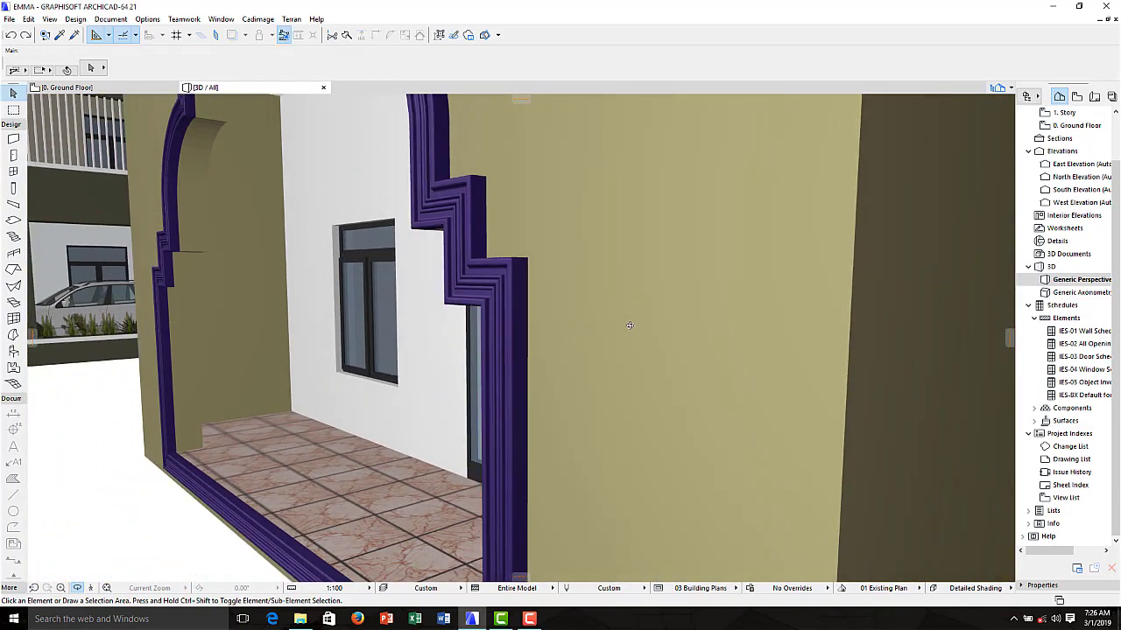
scroll(630, 332, down, 2)
scroll(642, 350, down, 3)
shift+middle_drag(641, 350, 447, 366)
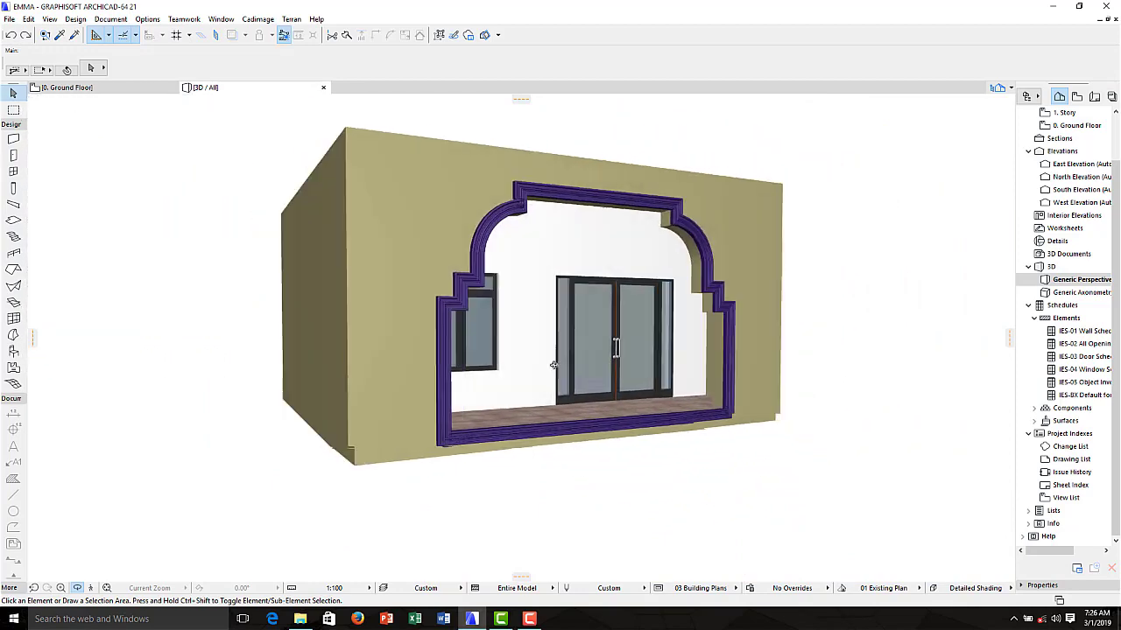